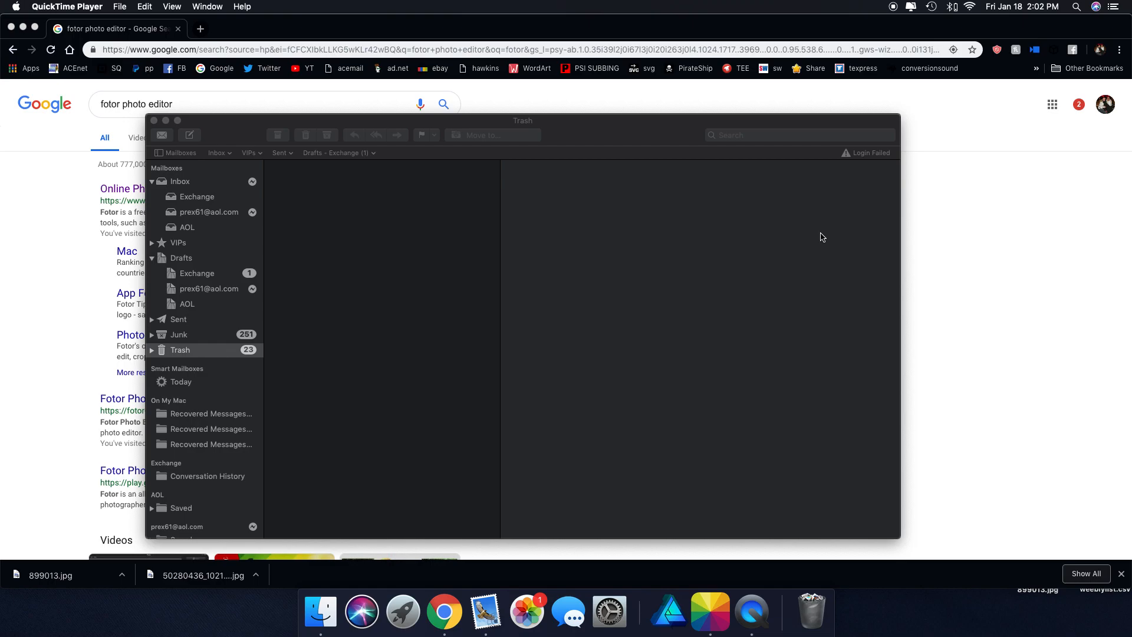
Clear away the mail and browser windows, switch to Fotor Photo Editor and open 899013.jpg from the Desktop
left_click(154, 120)
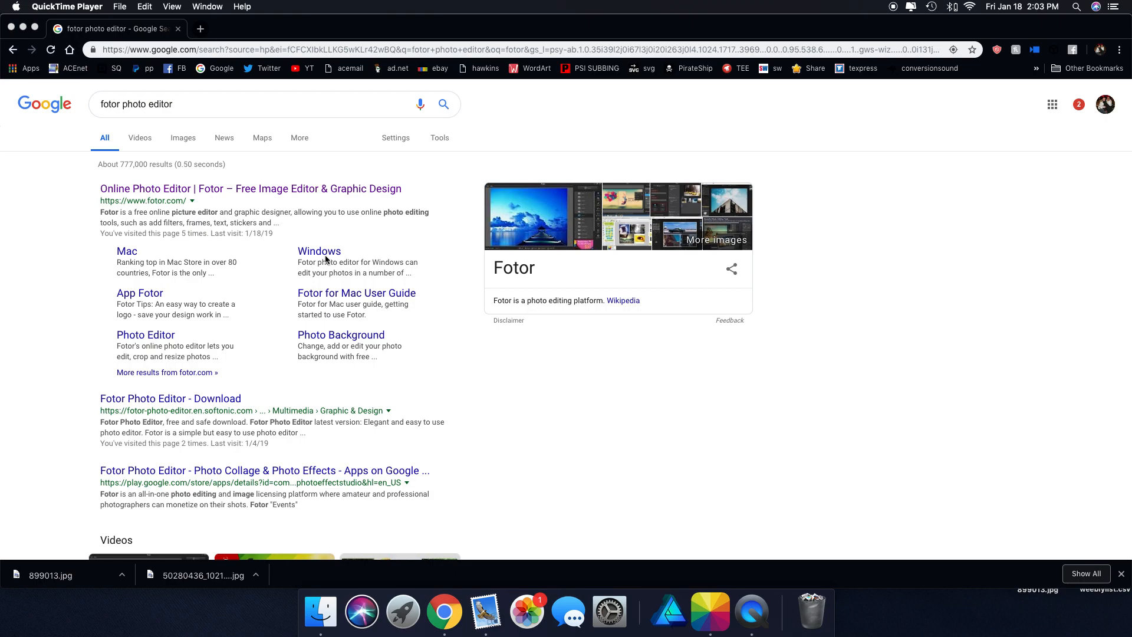
left_click(24, 29)
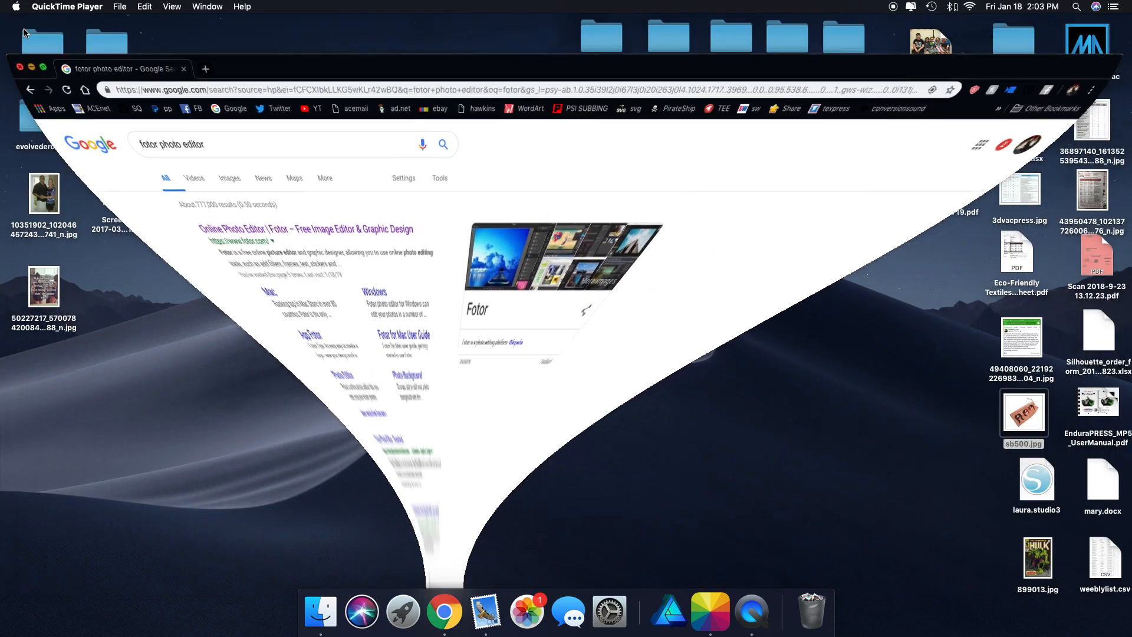
left_click(706, 606)
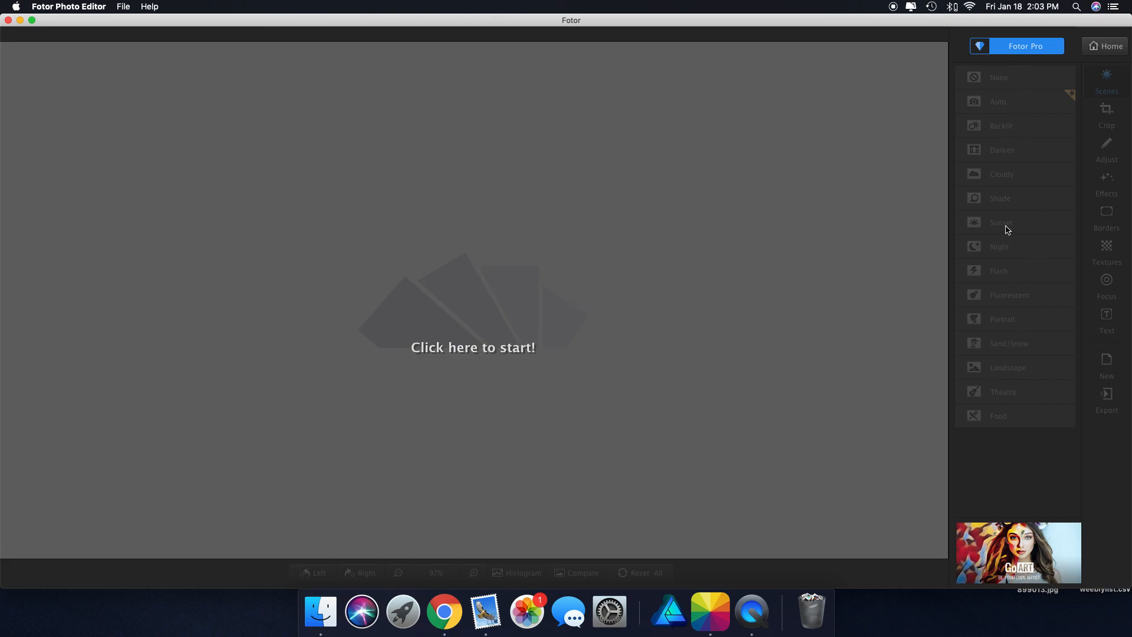
left_click(494, 354)
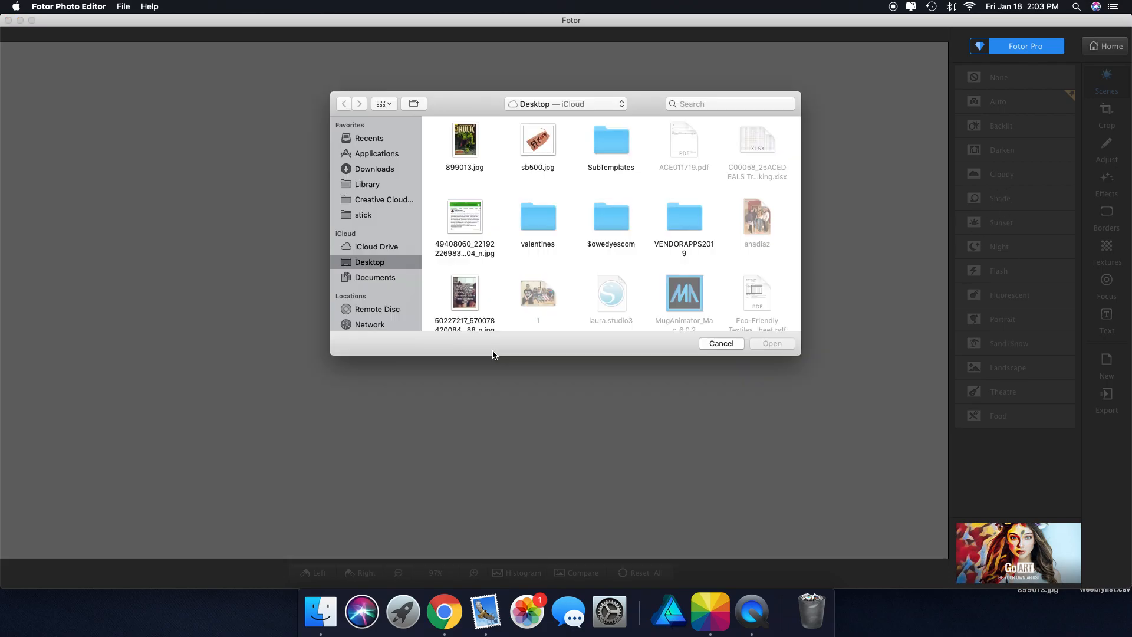
left_click(464, 150)
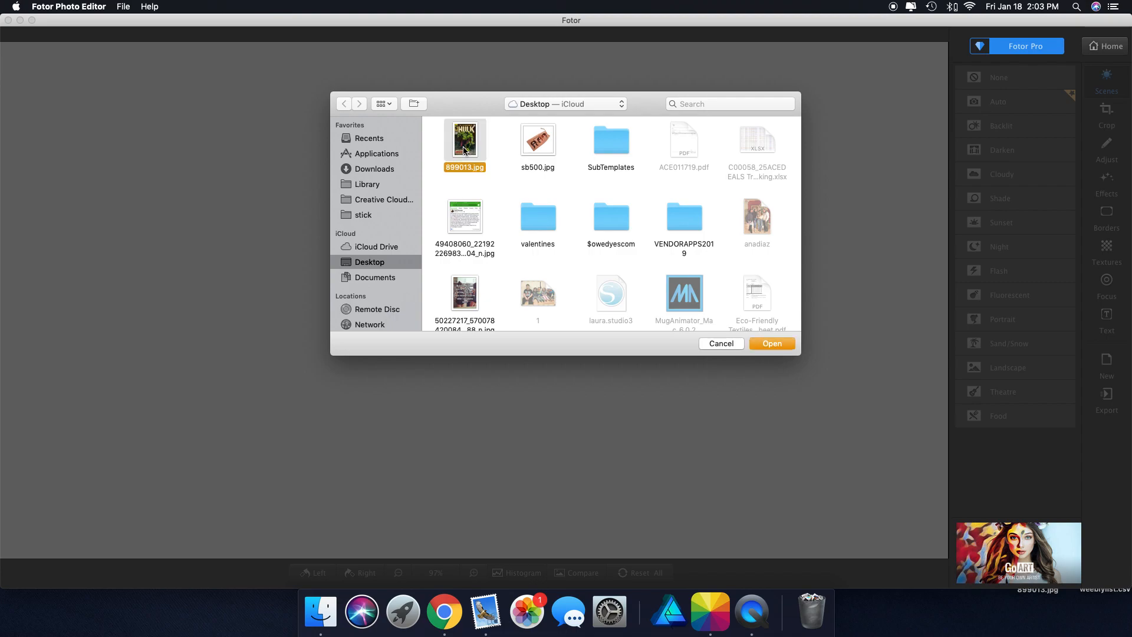
left_click(765, 344)
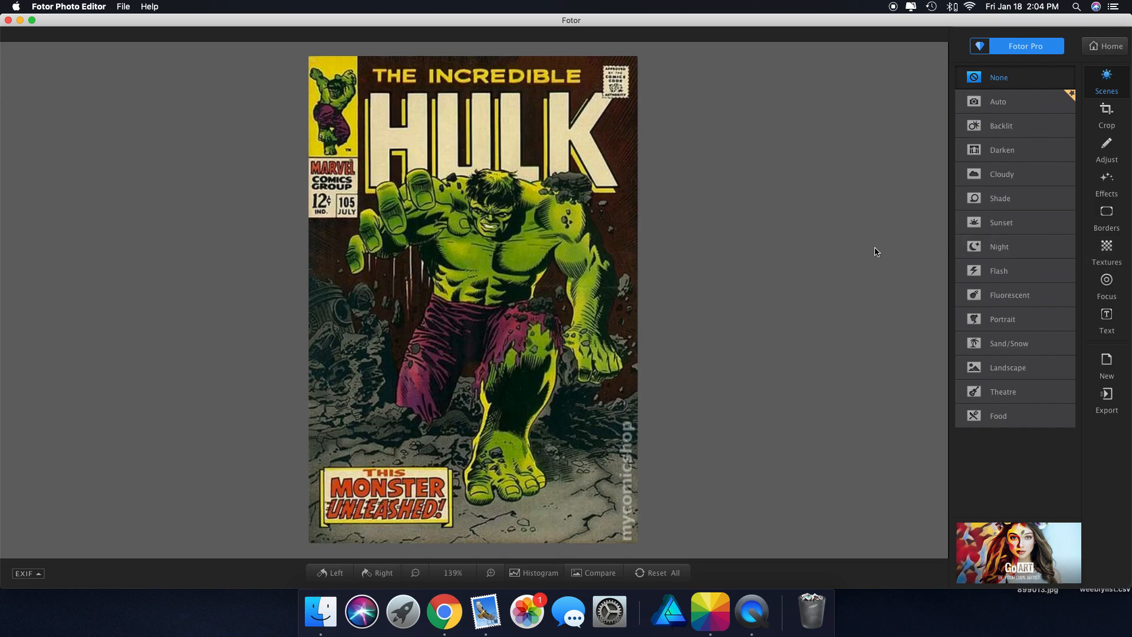
Examine the comic cover image at different zoom levels
scroll(798, 257, "up", 2)
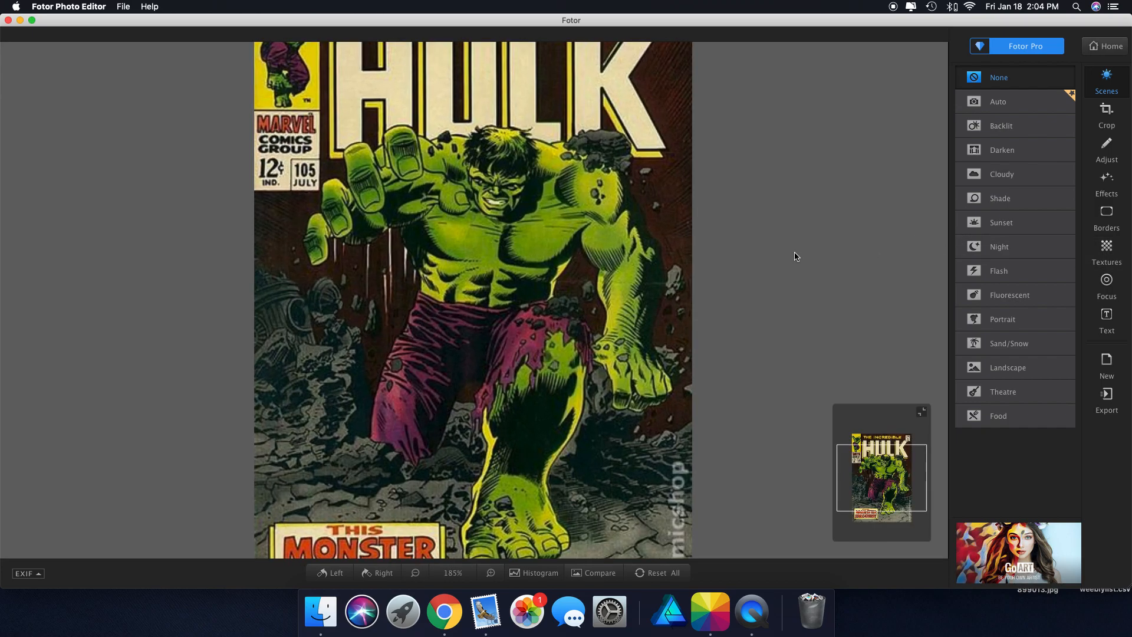
scroll(798, 256, "down", 3)
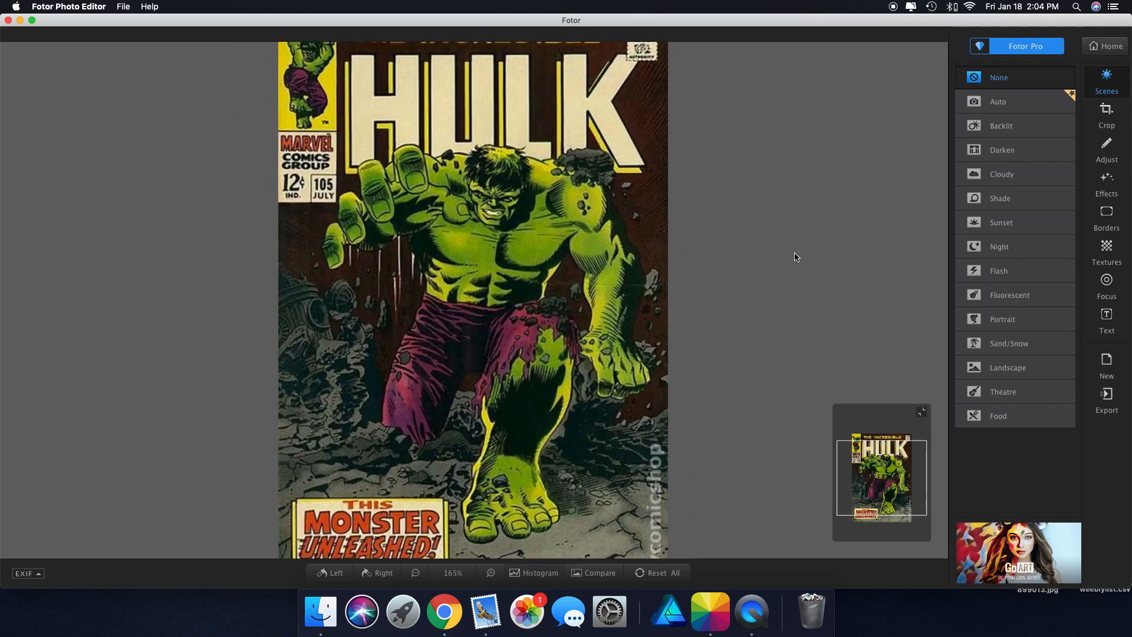
scroll(796, 256, "down", 1)
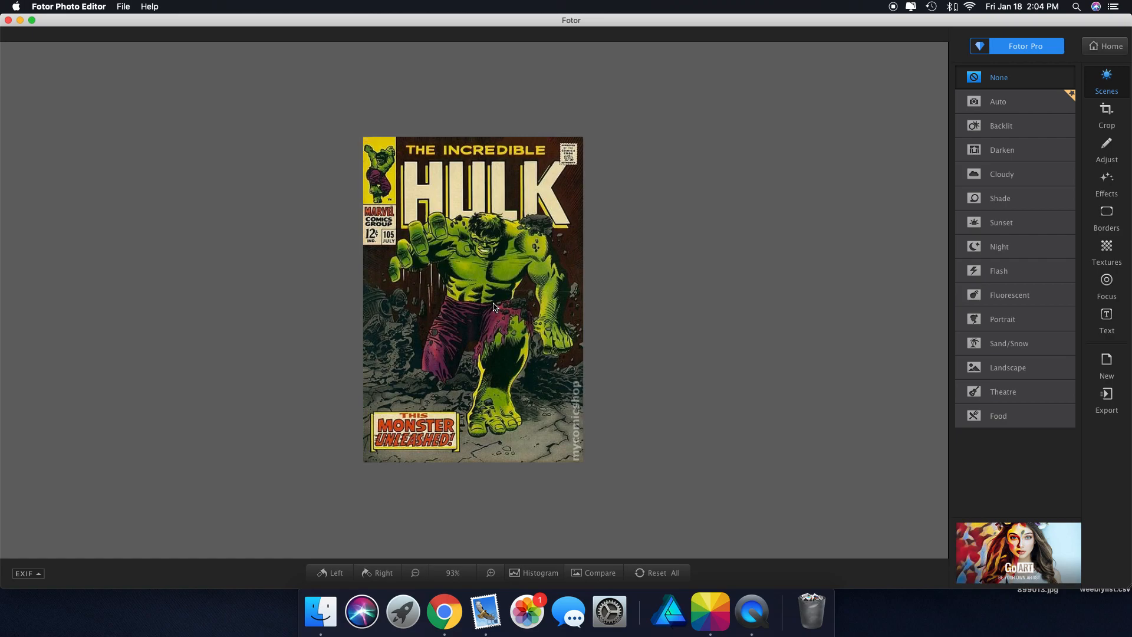
scroll(494, 305, "up", 7)
scroll(557, 293, "down", 7)
scroll(556, 293, "up", 1)
scroll(556, 293, "up", 2)
scroll(556, 293, "down", 3)
Try each scene preset from Auto through Food on the comic cover, then return to Auto
left_click(1000, 106)
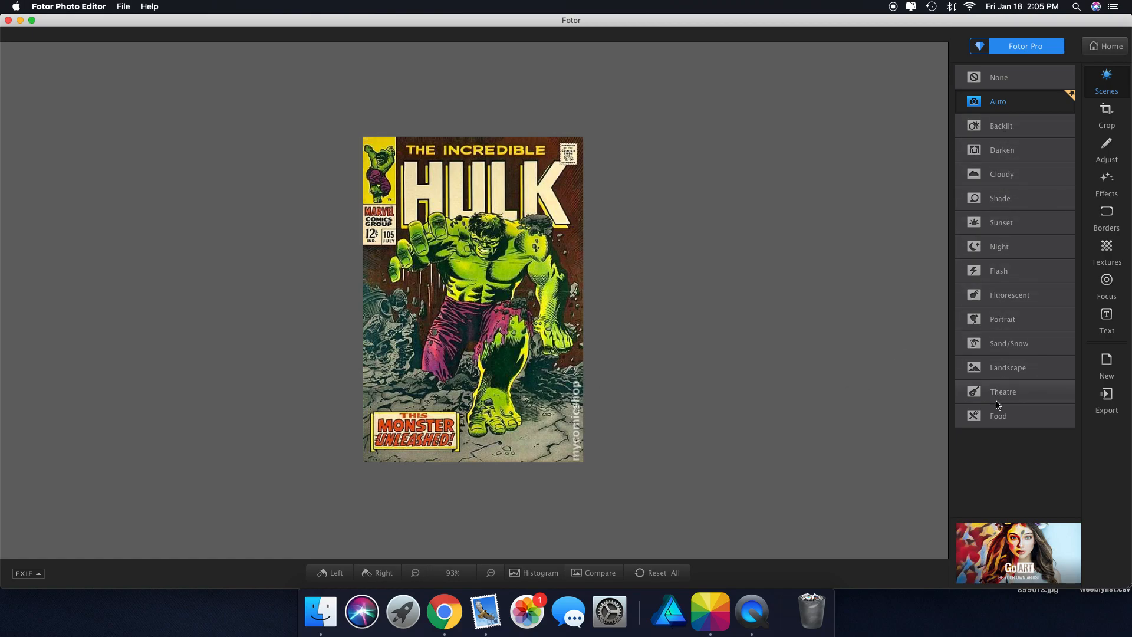
left_click(1004, 133)
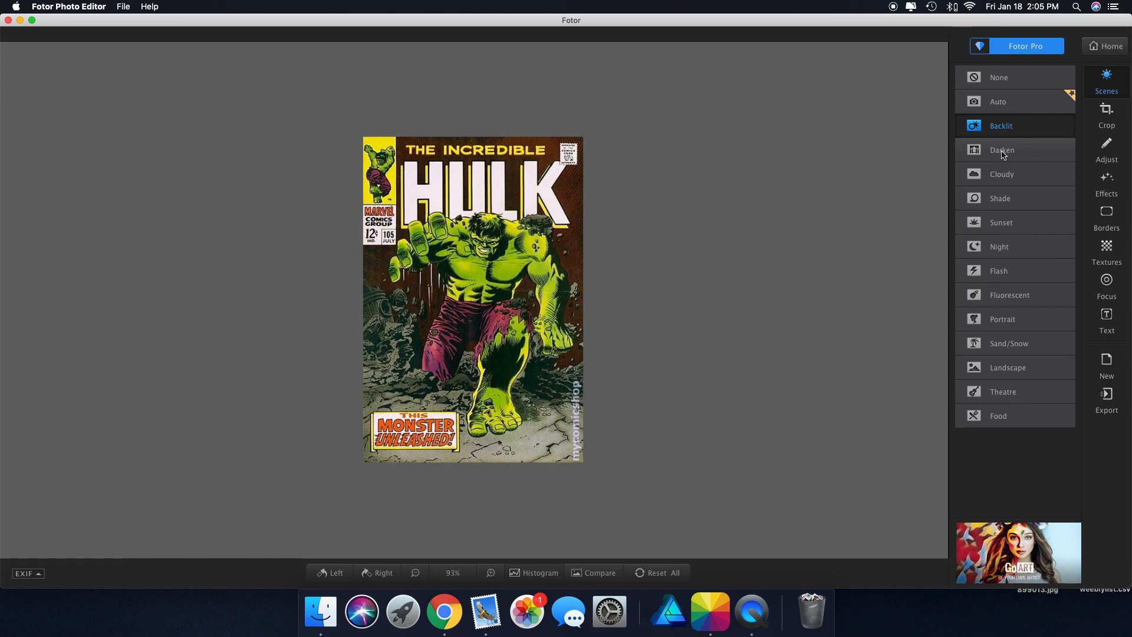
left_click(1003, 153)
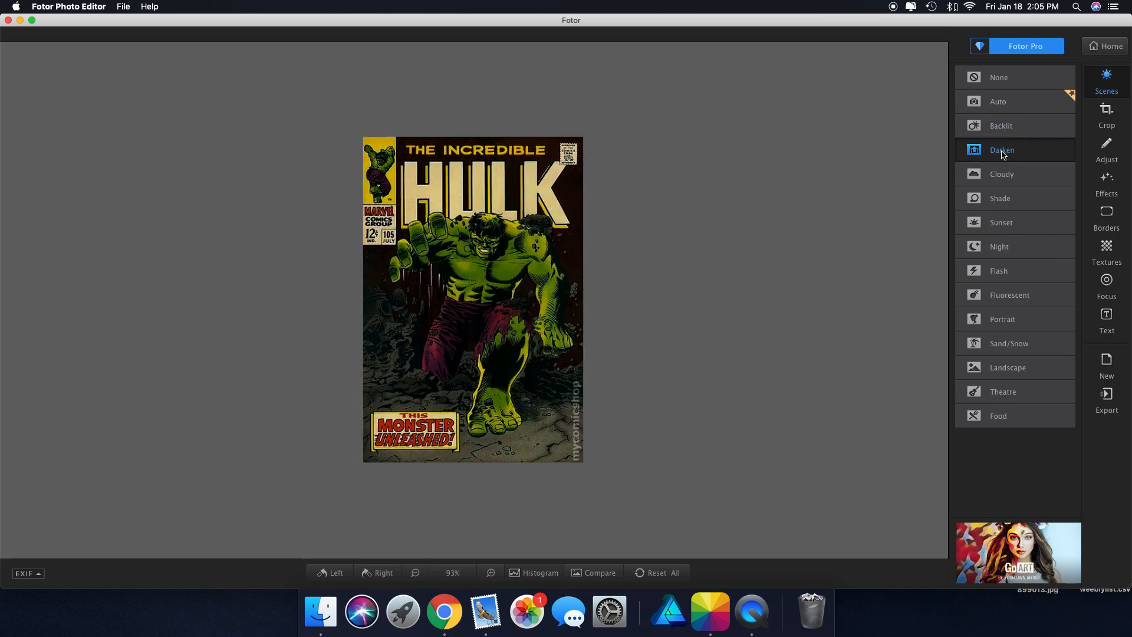
left_click(1001, 176)
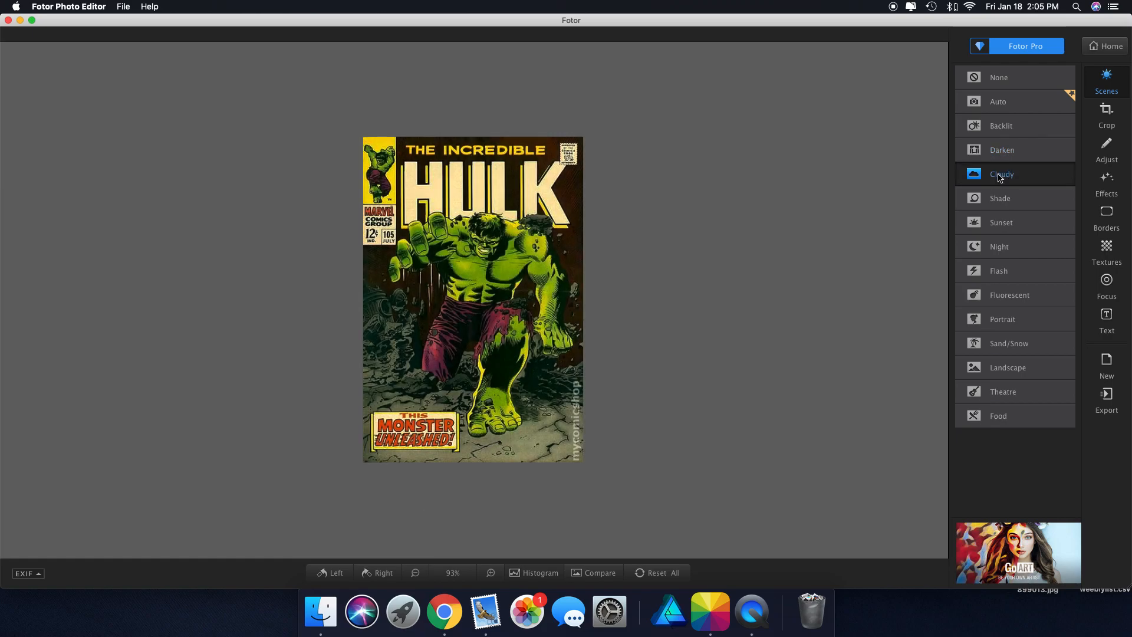
left_click(1001, 201)
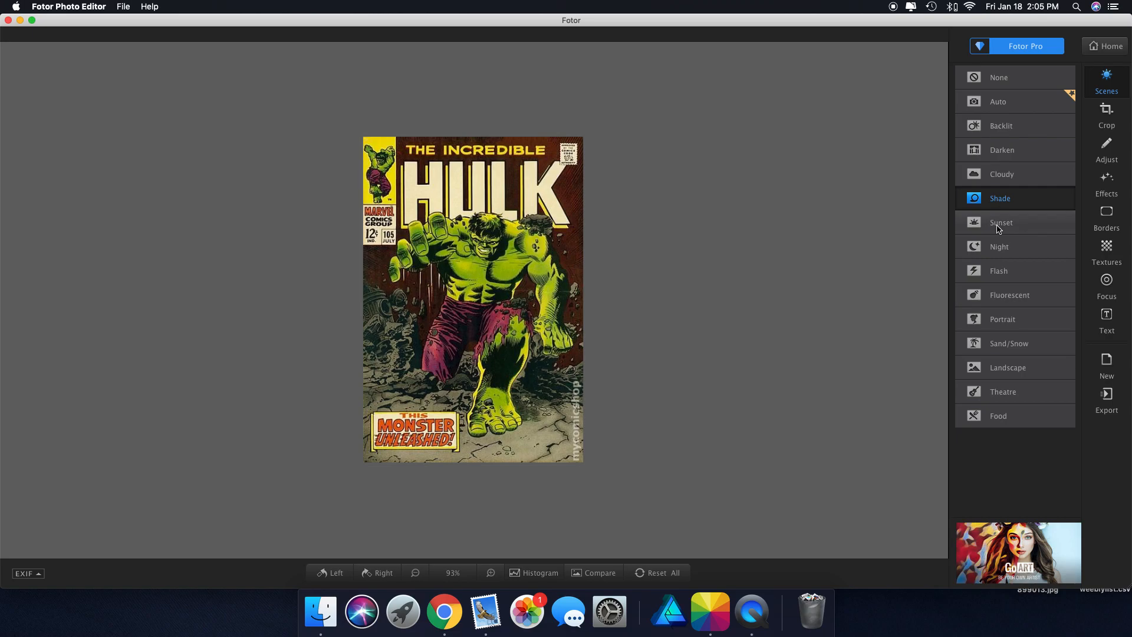
left_click(998, 227)
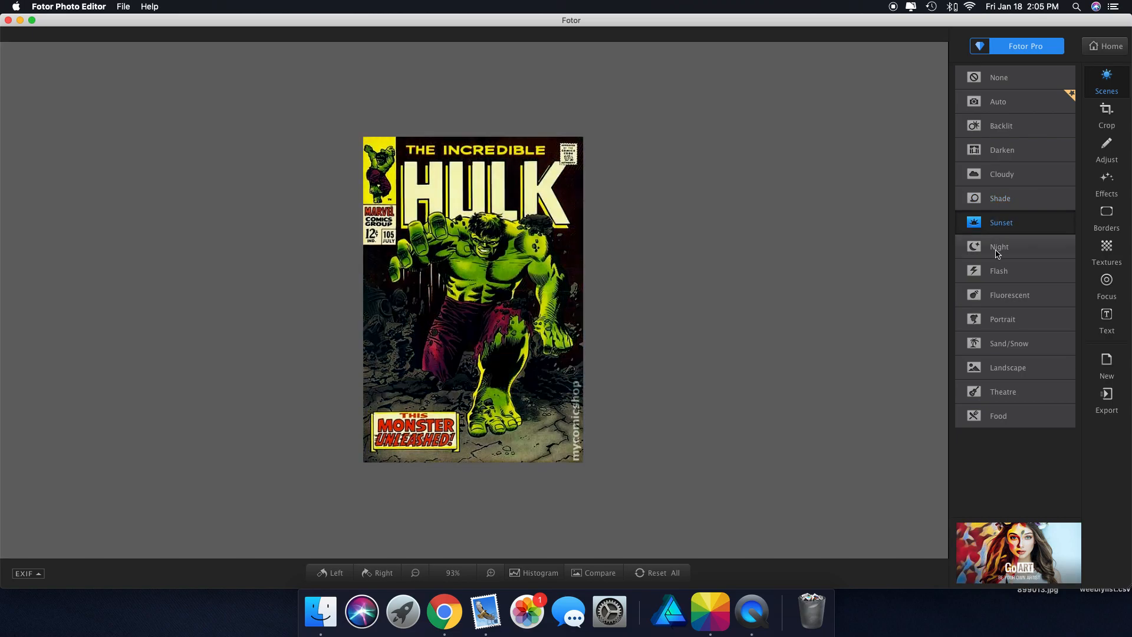
left_click(997, 253)
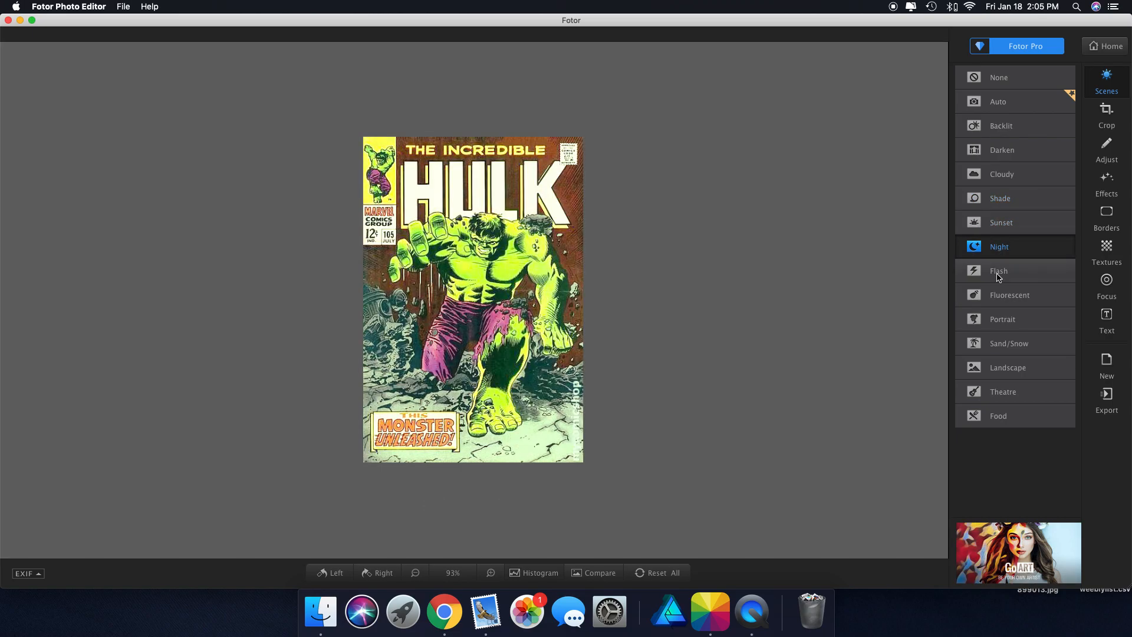
left_click(999, 277)
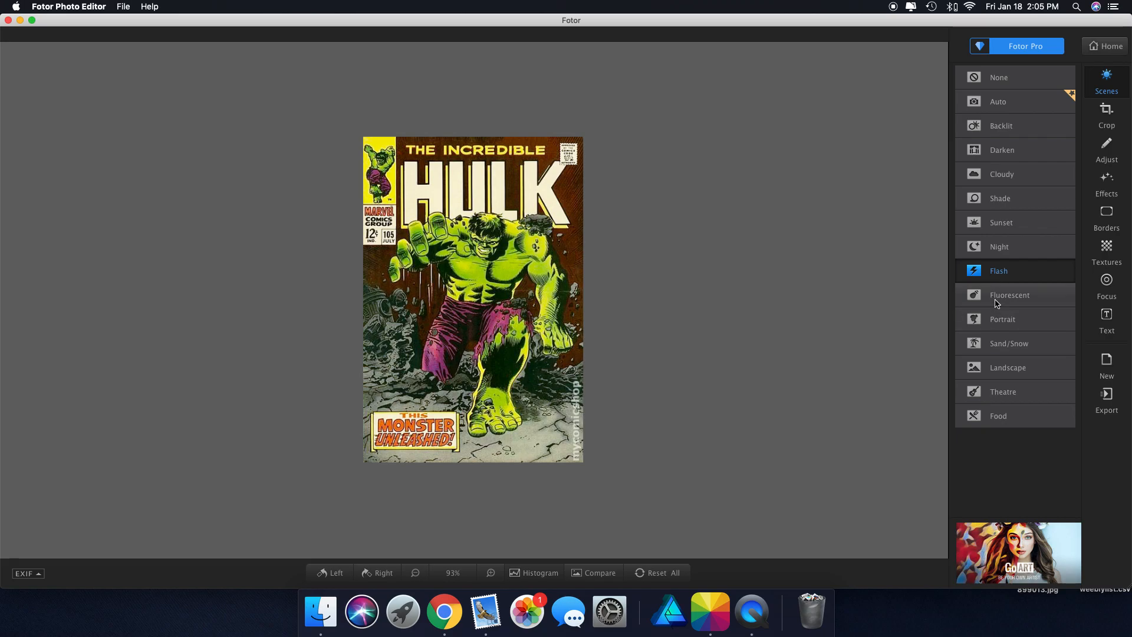
left_click(996, 302)
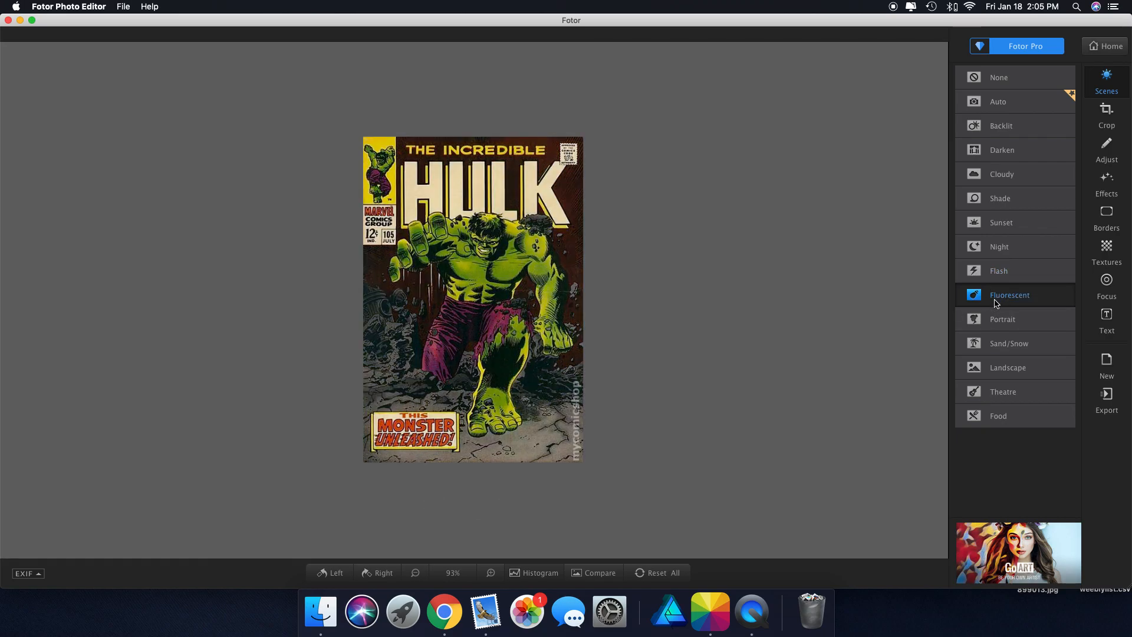
left_click(1001, 328)
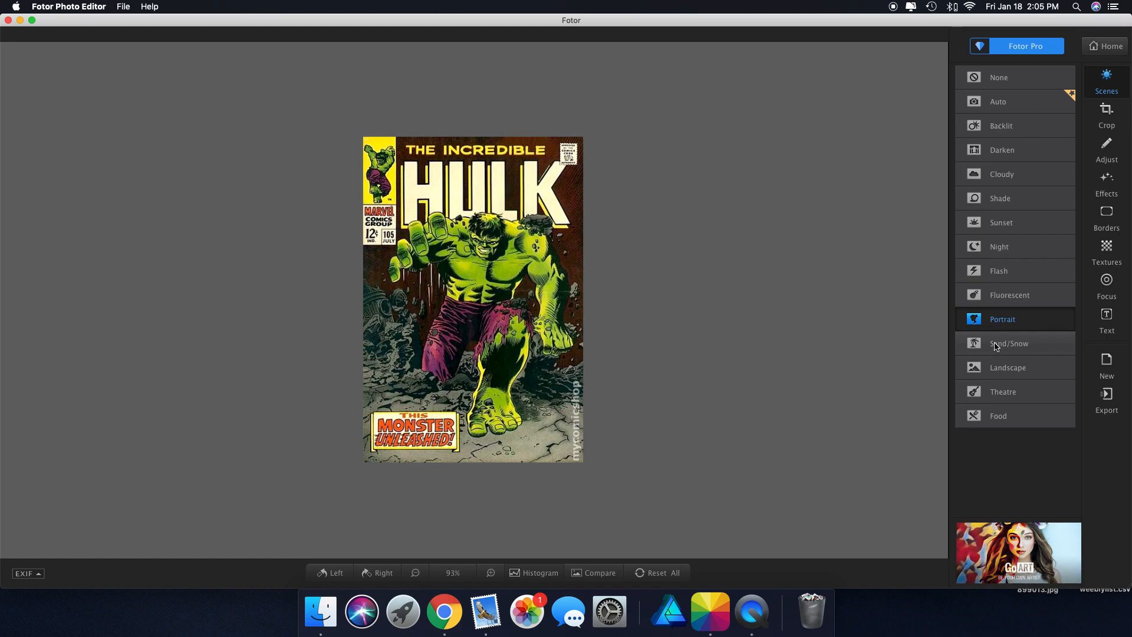
left_click(996, 346)
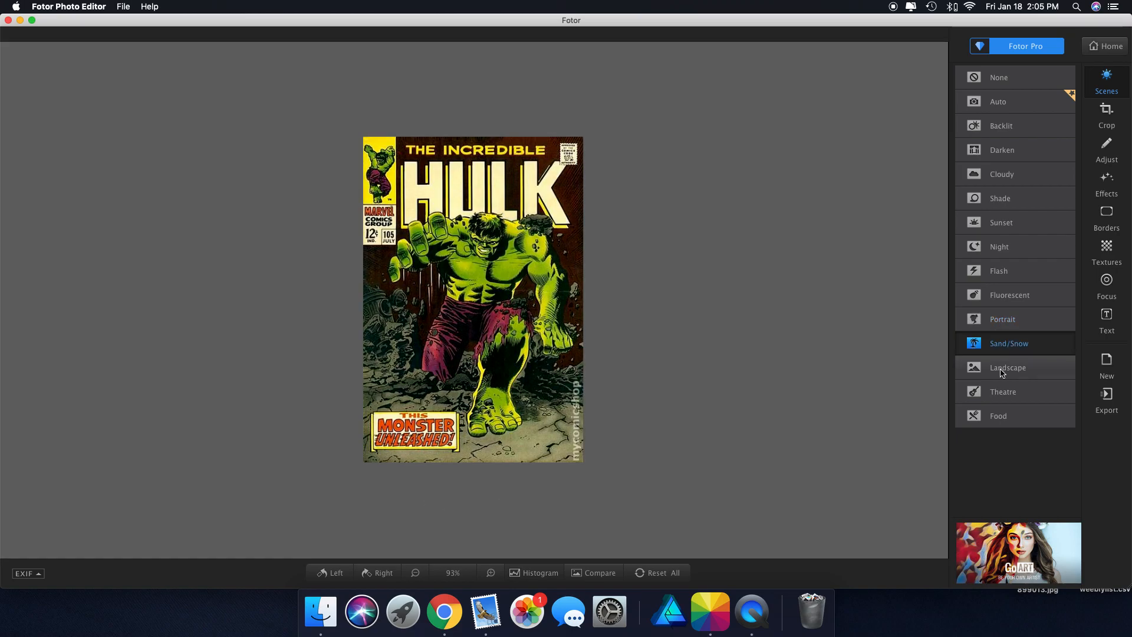
left_click(1002, 372)
left_click(1002, 394)
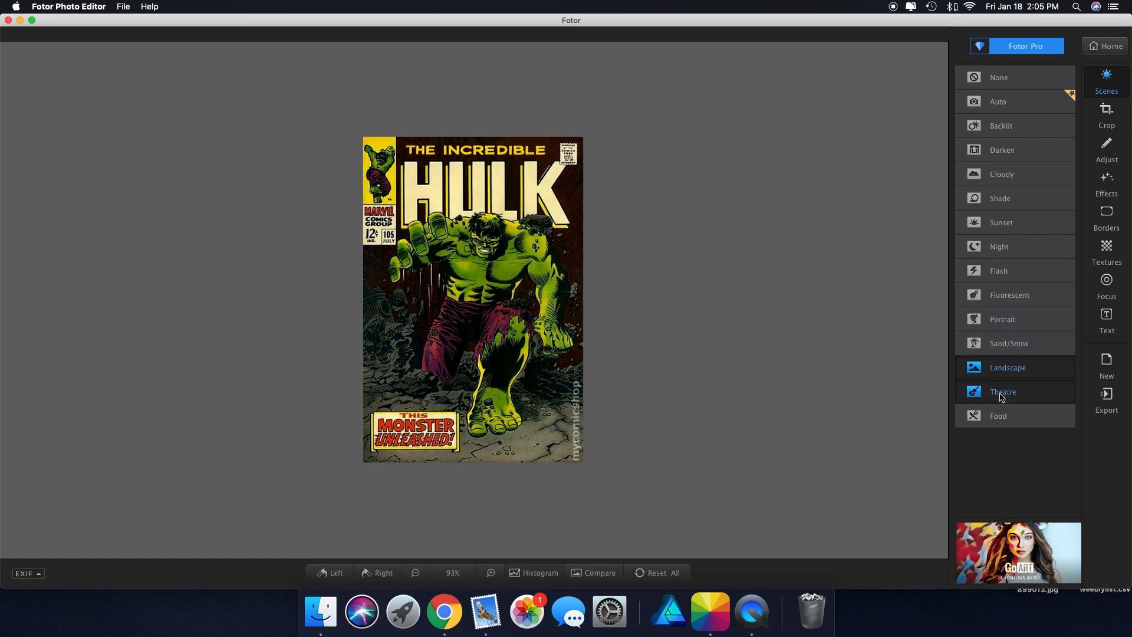
left_click(1003, 419)
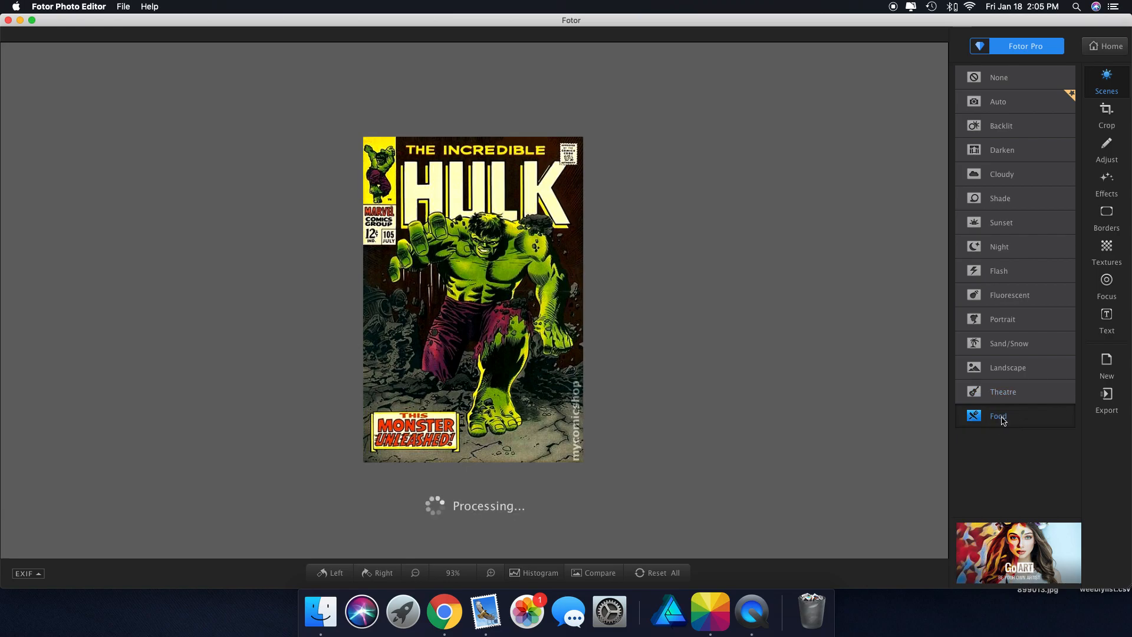
left_click(1002, 106)
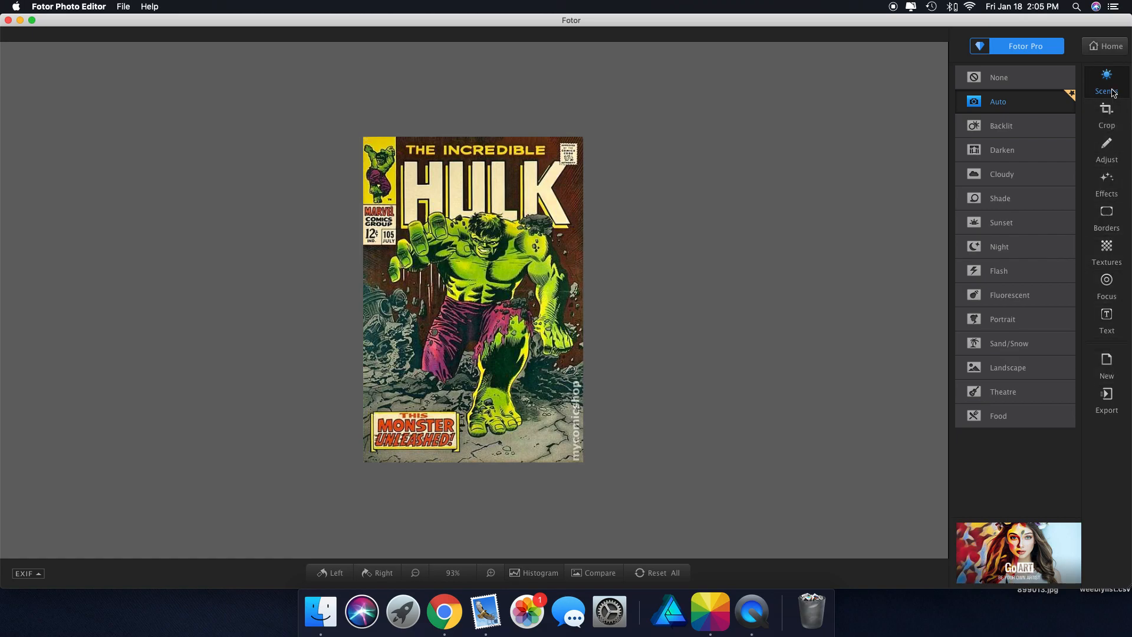
Try a narrow freeform crop around the central part of the Hulk figure
left_click(1111, 119)
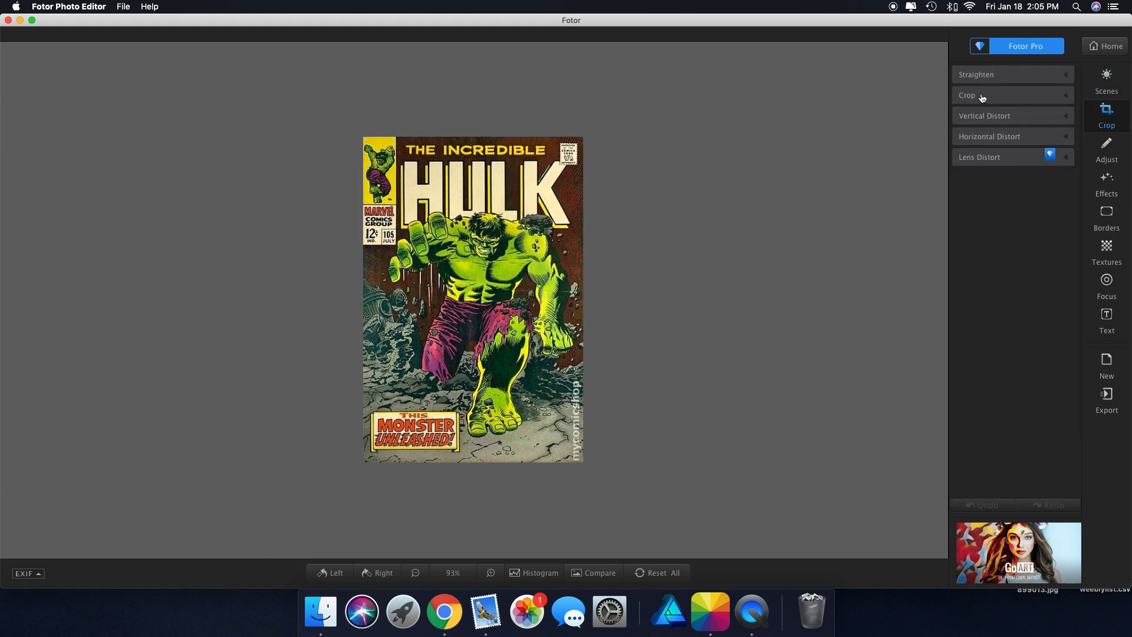
left_click(982, 96)
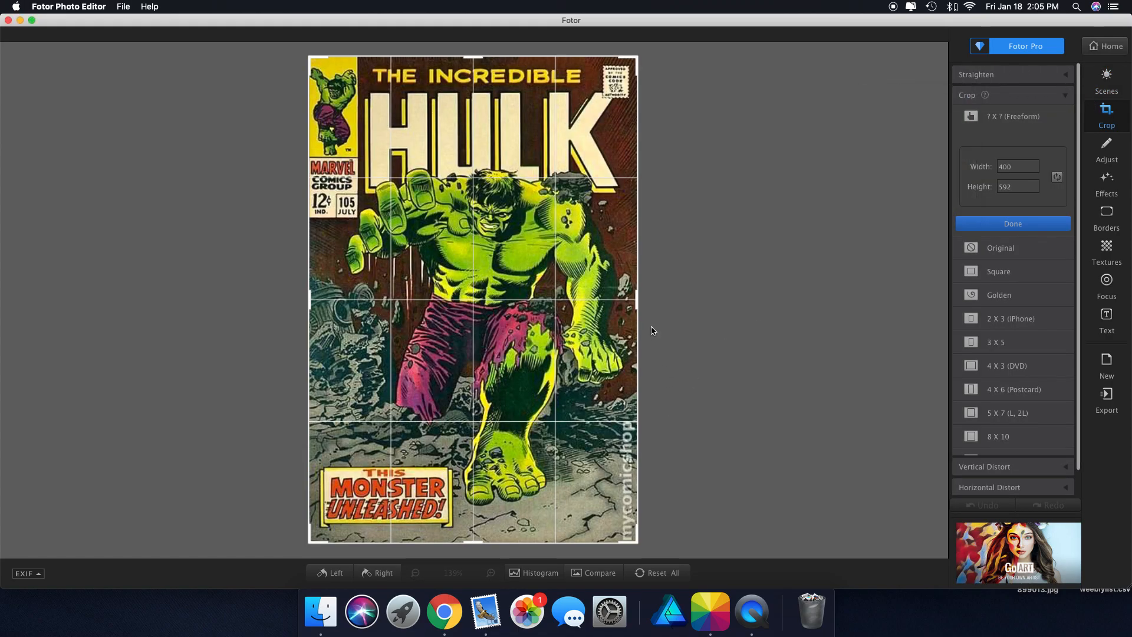
left_click_drag(636, 301, 588, 301)
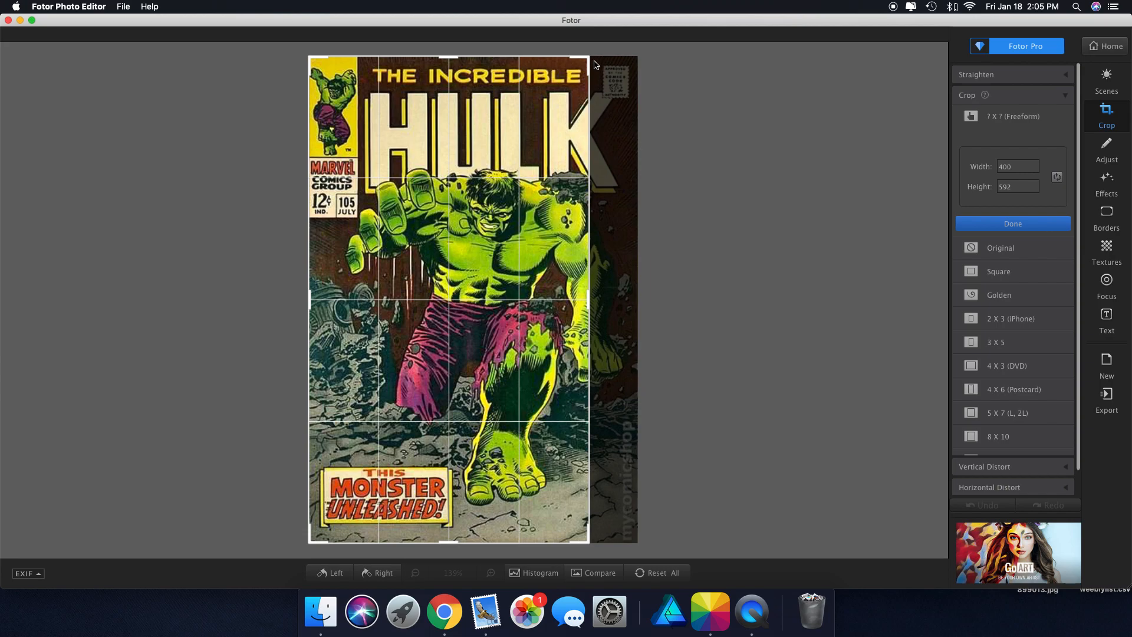
left_click_drag(589, 59, 462, 163)
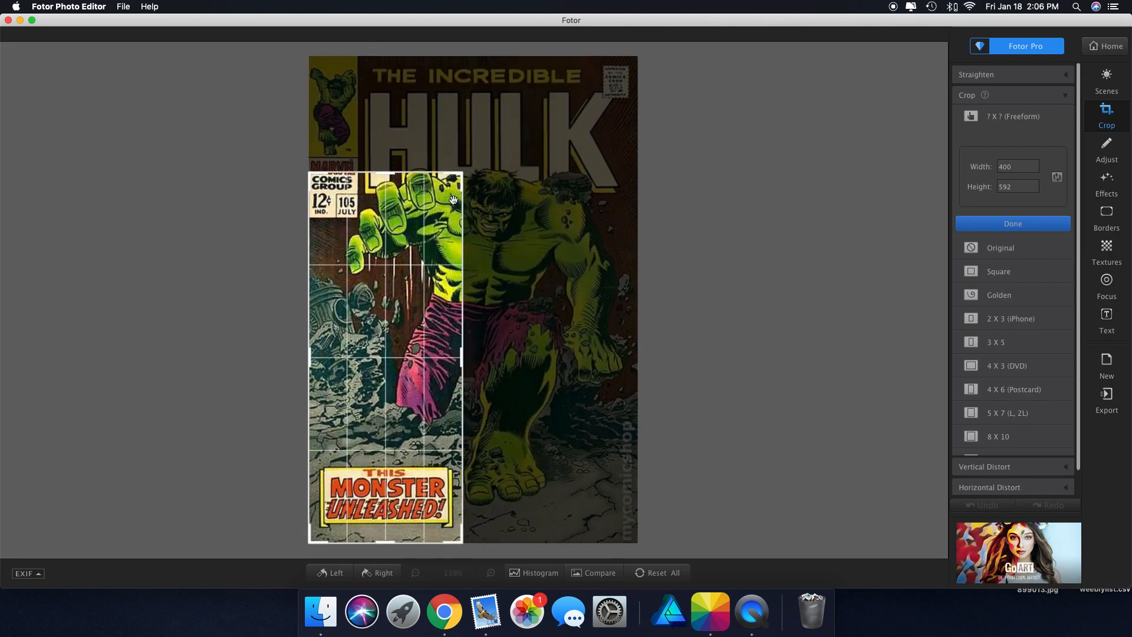
left_click_drag(435, 240, 531, 175)
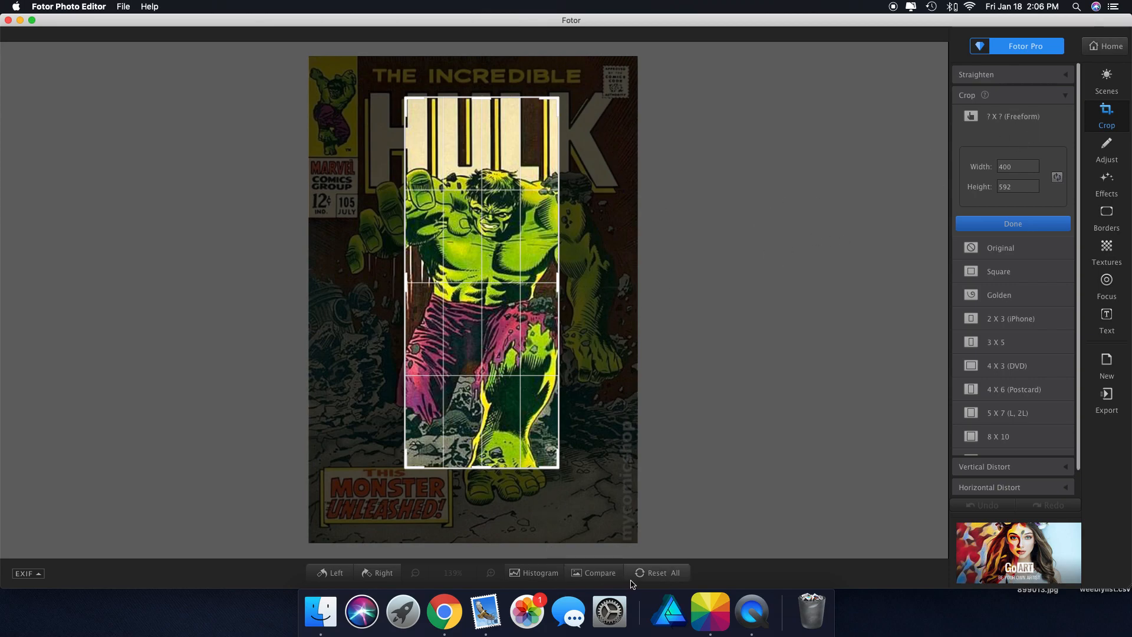
Clear all changes to the image and apply the Auto scene preset
left_click(655, 575)
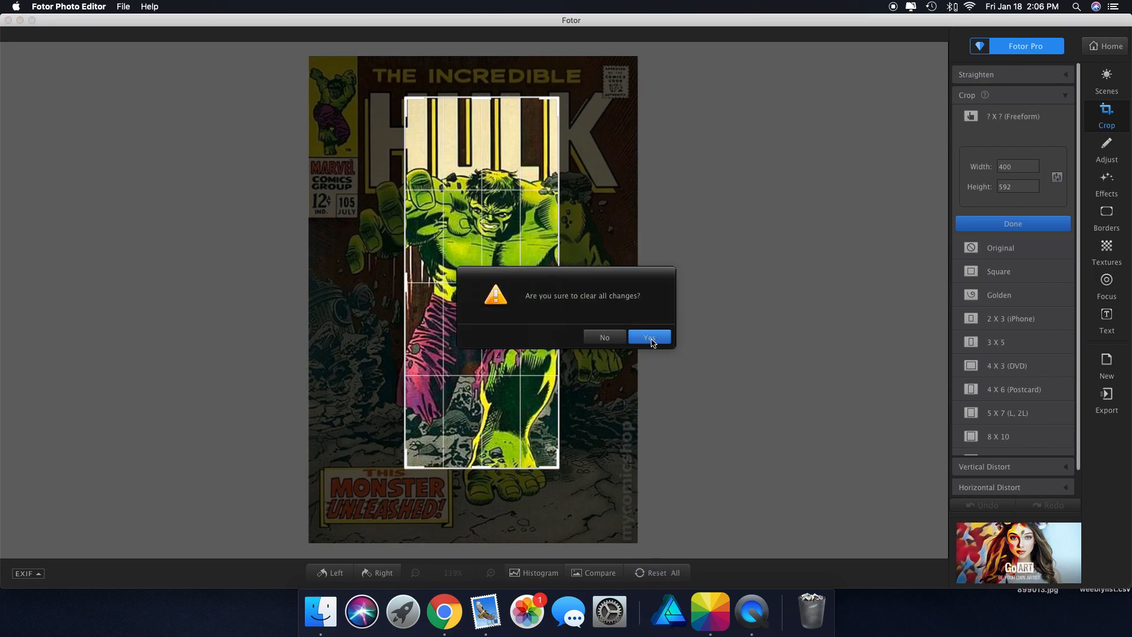
left_click(649, 338)
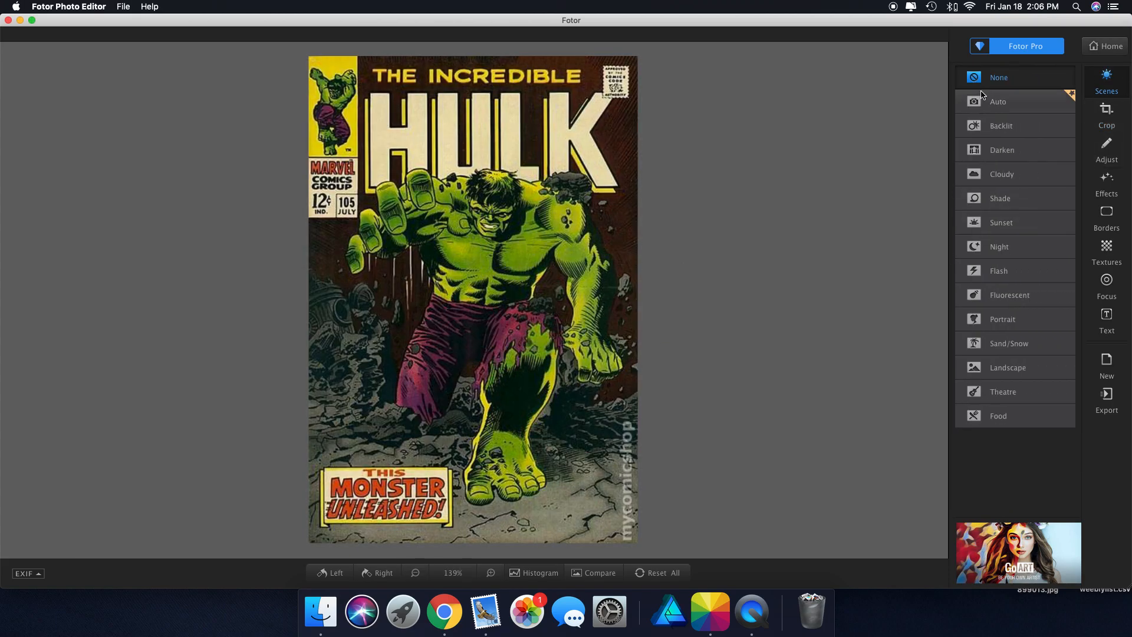
left_click(1016, 107)
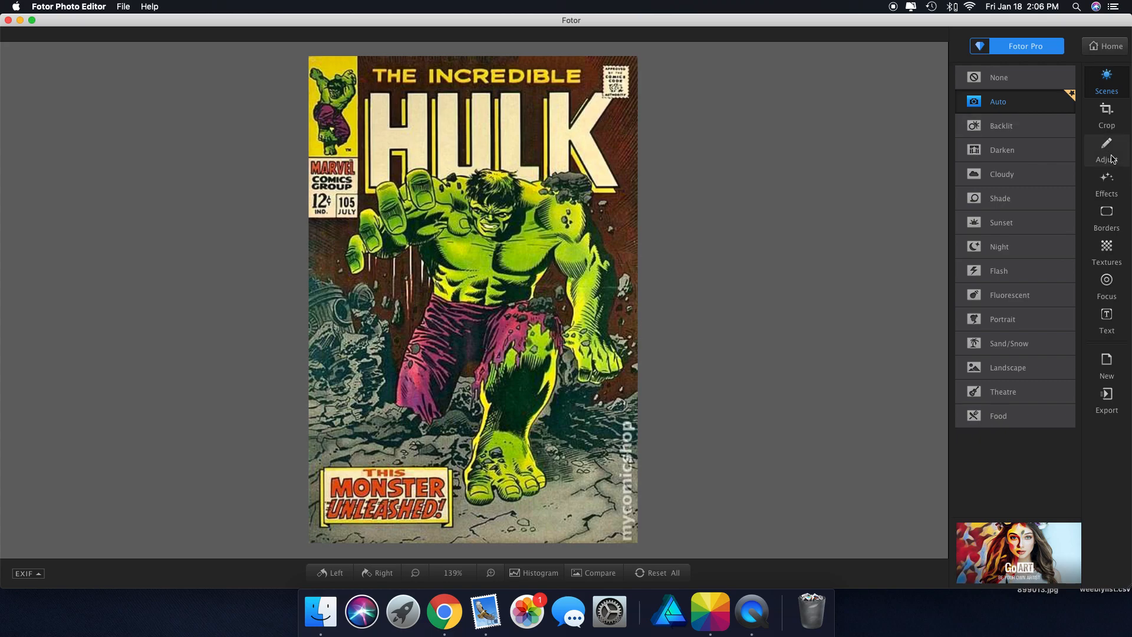
Look at the Defogging adjustment and set the white balance temperature to 1
left_click(1111, 158)
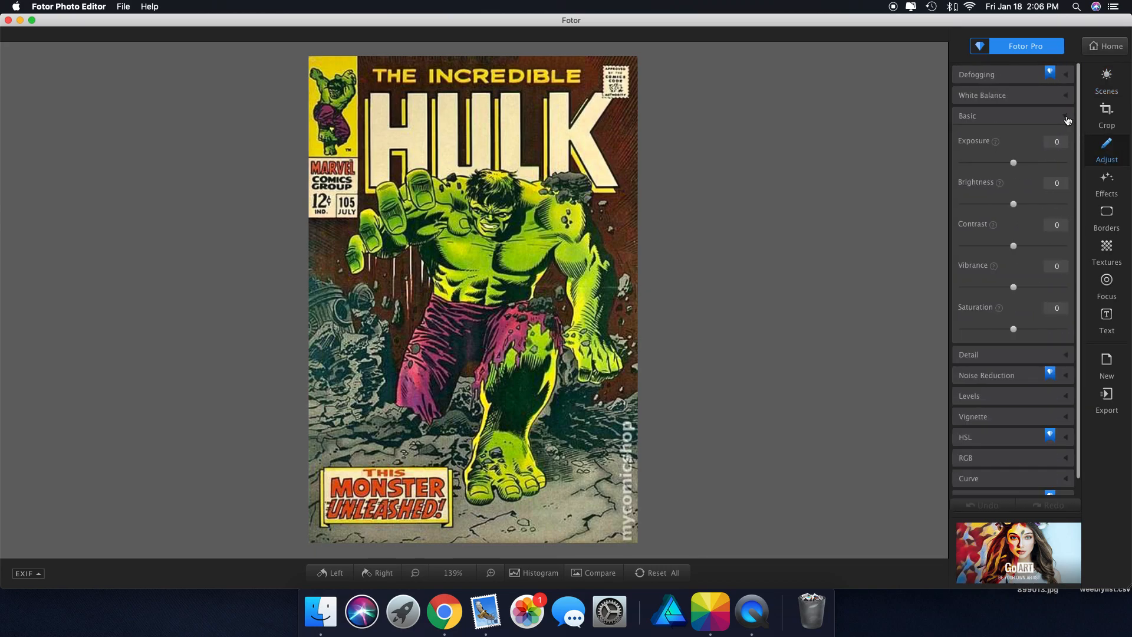
left_click(1052, 75)
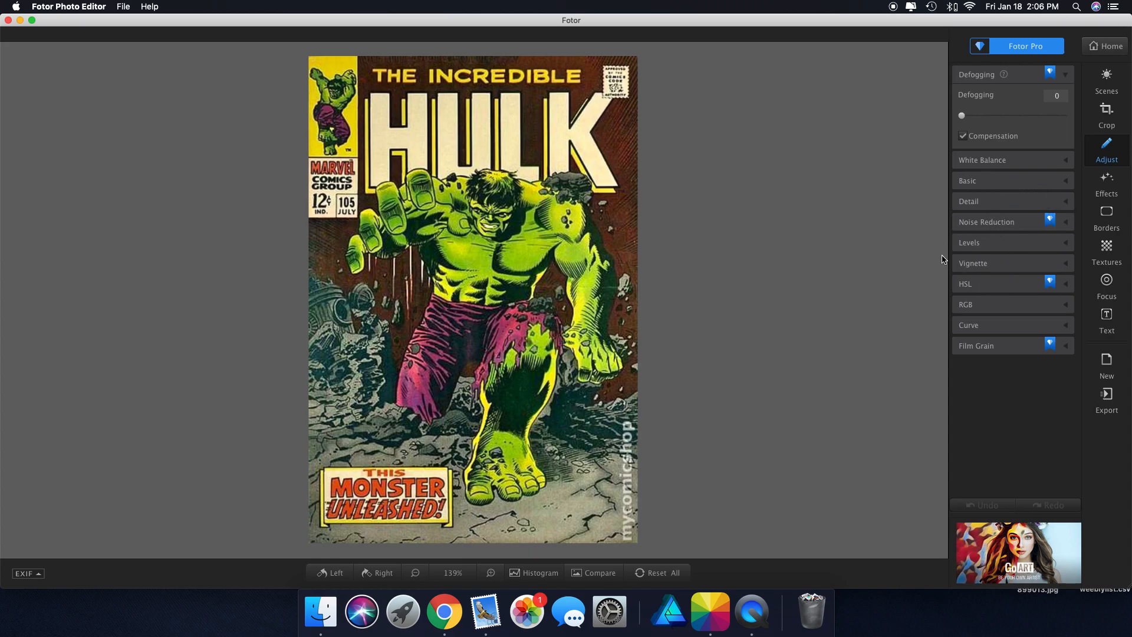
left_click(1067, 161)
left_click_drag(1014, 158, 1015, 159)
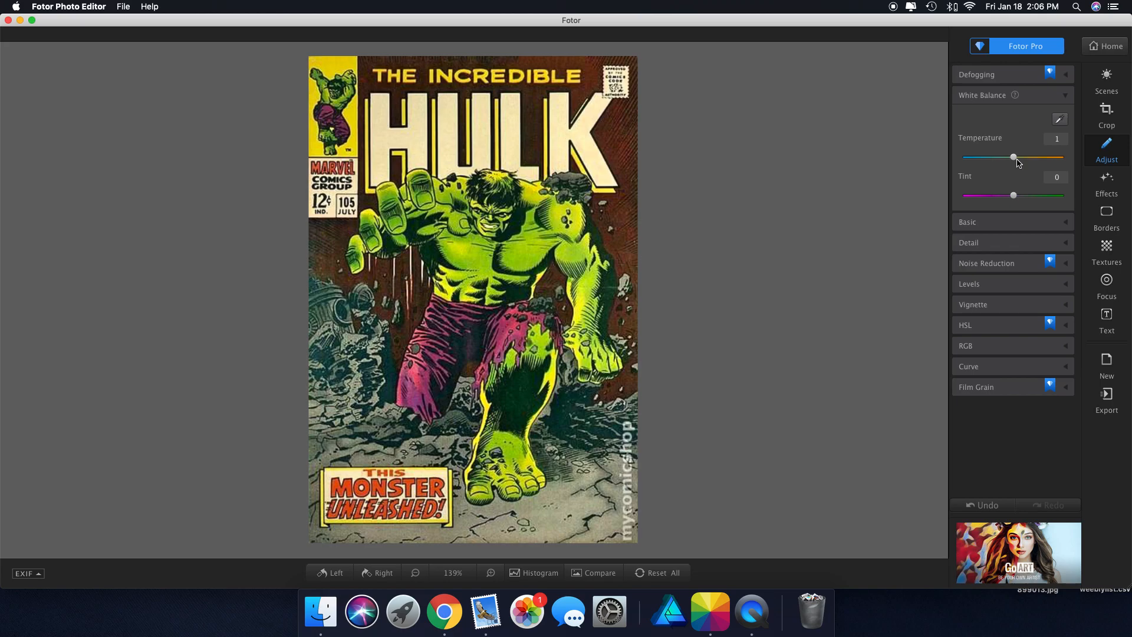
left_click(1065, 96)
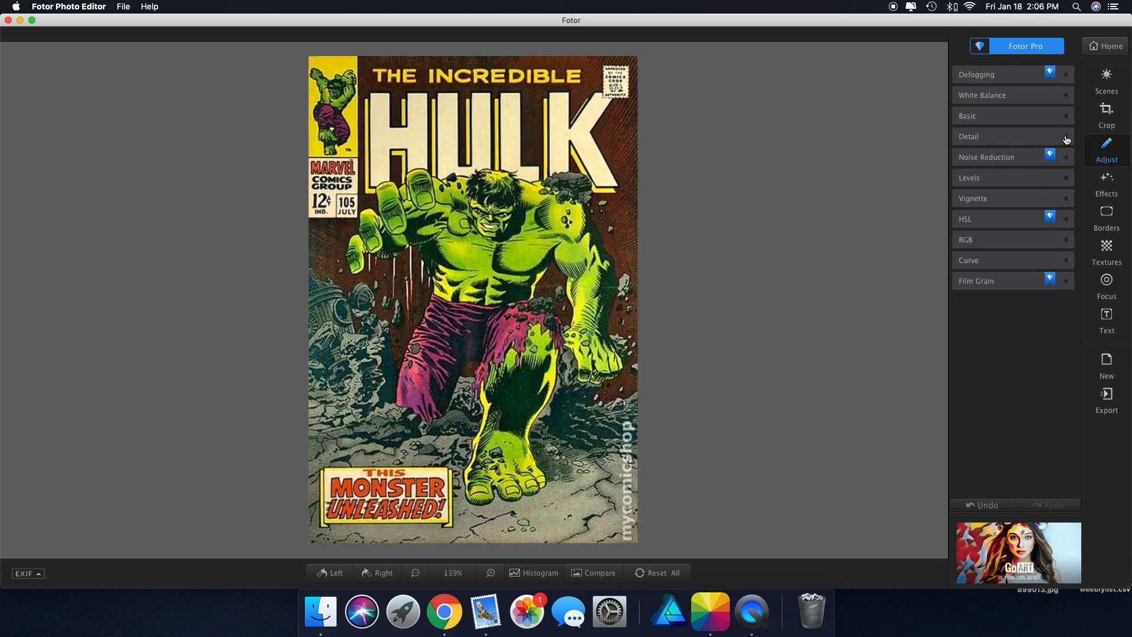
Look through the Detail, Levels and White Balance adjustments and the scene presets without changing anything
left_click(1066, 137)
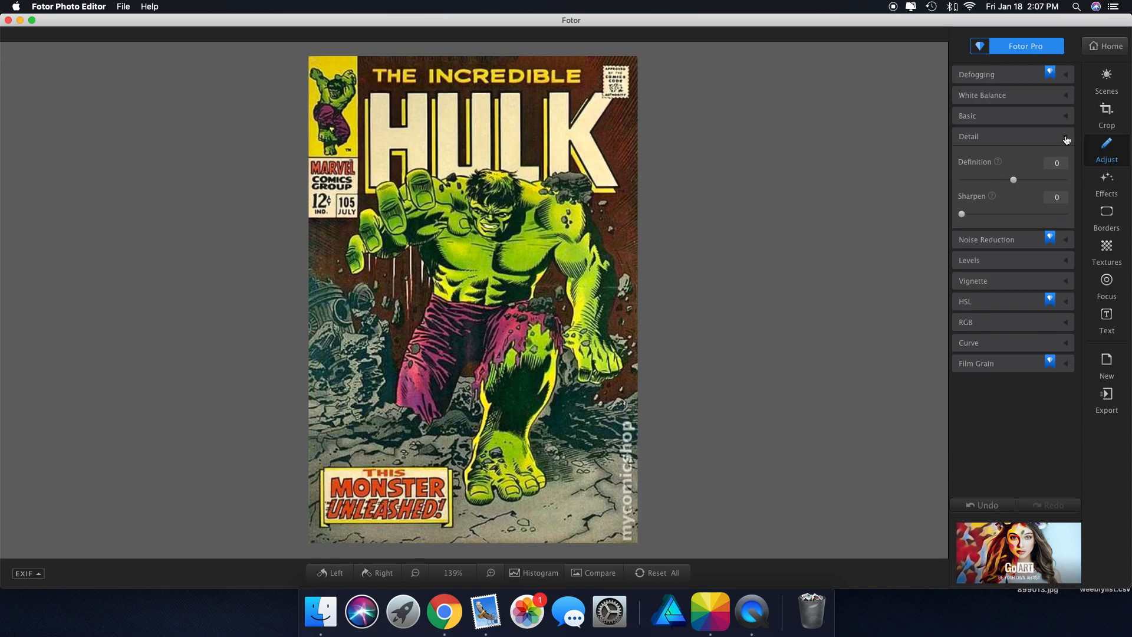
left_click(1066, 138)
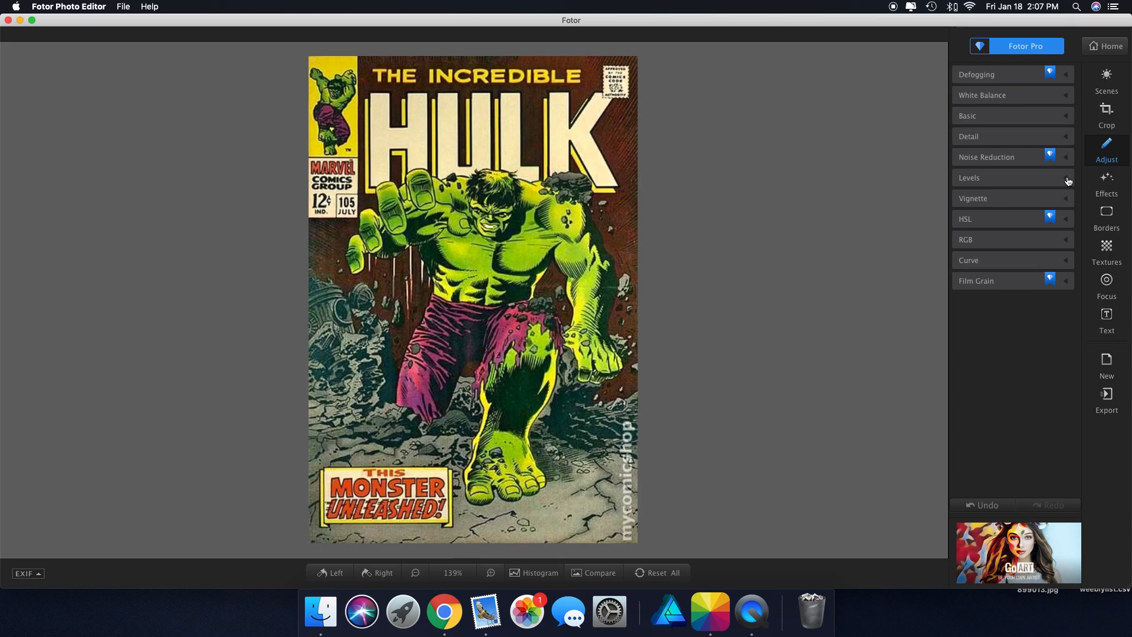
left_click(1068, 179)
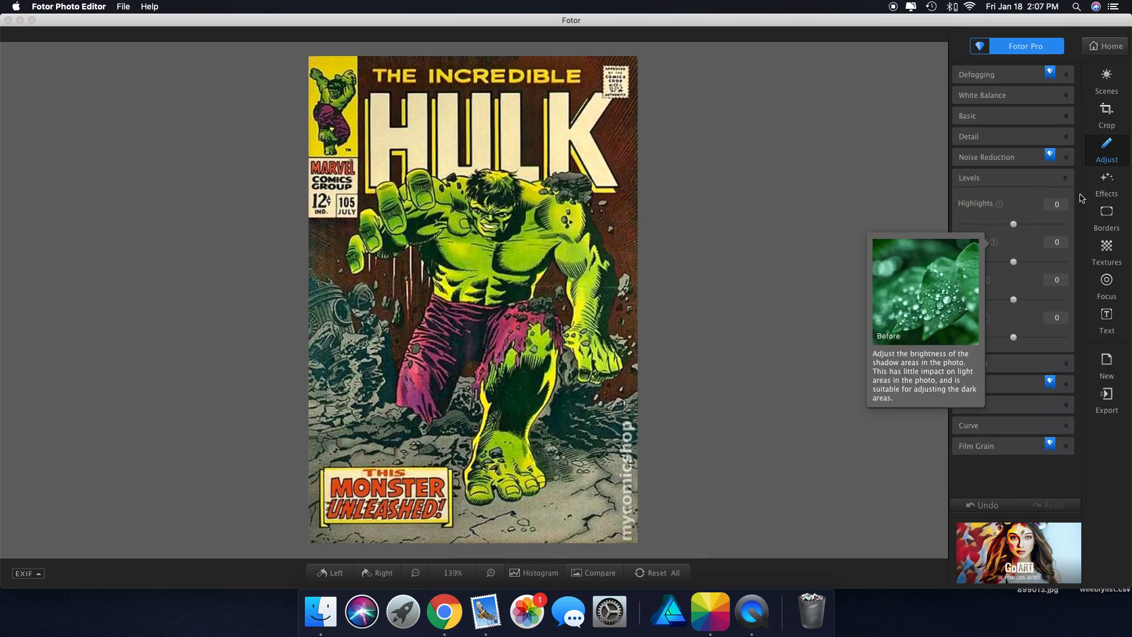
left_click(1067, 178)
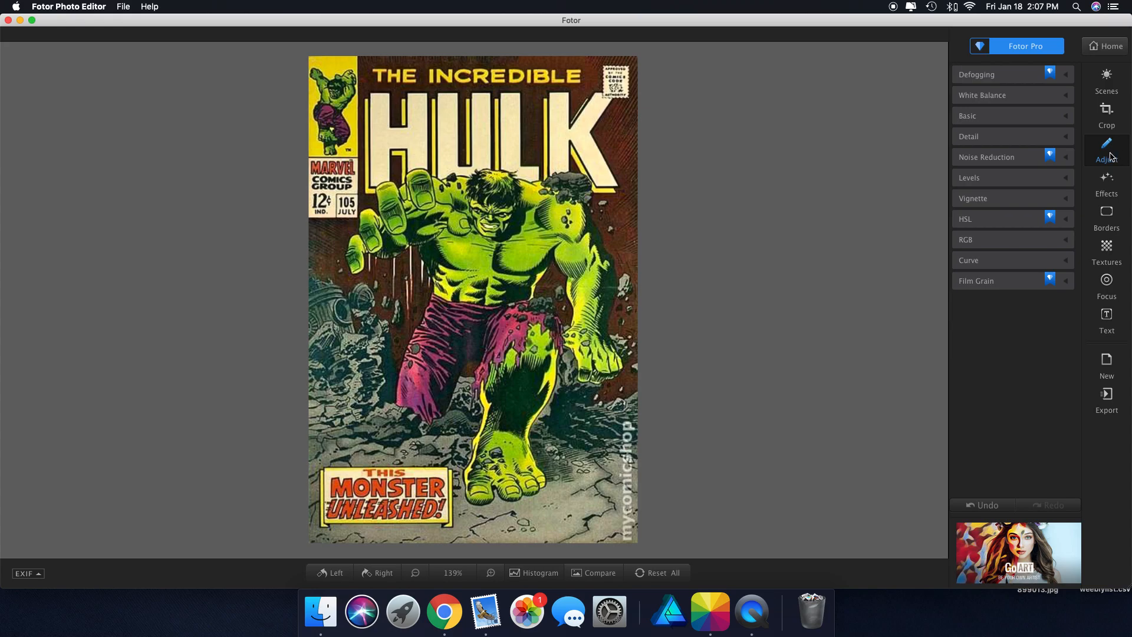
left_click(1067, 99)
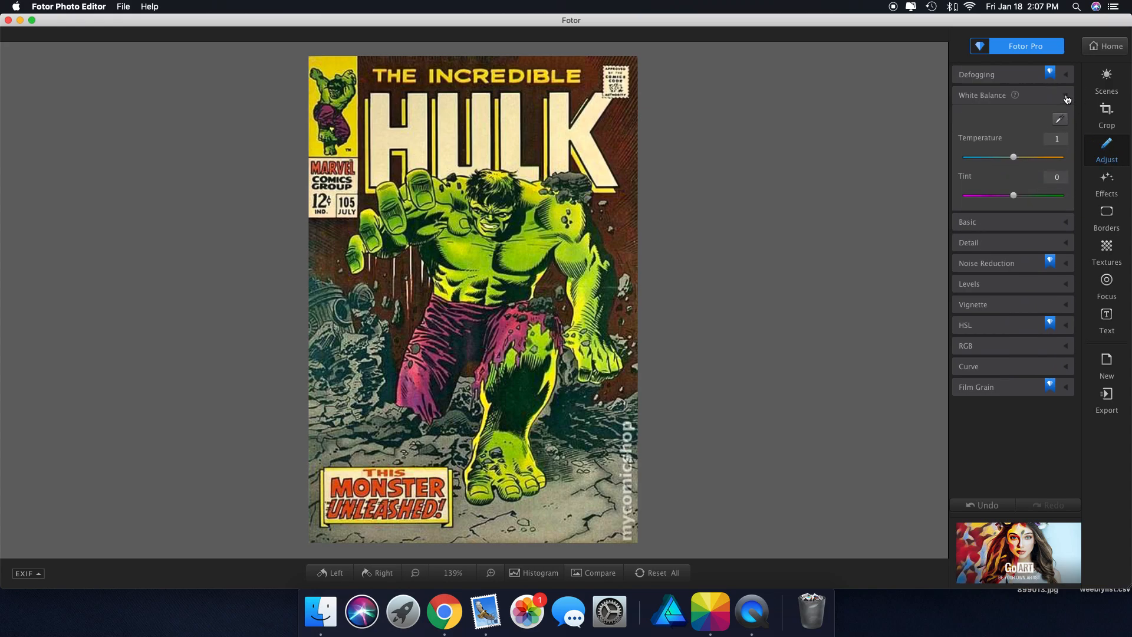
left_click(1067, 99)
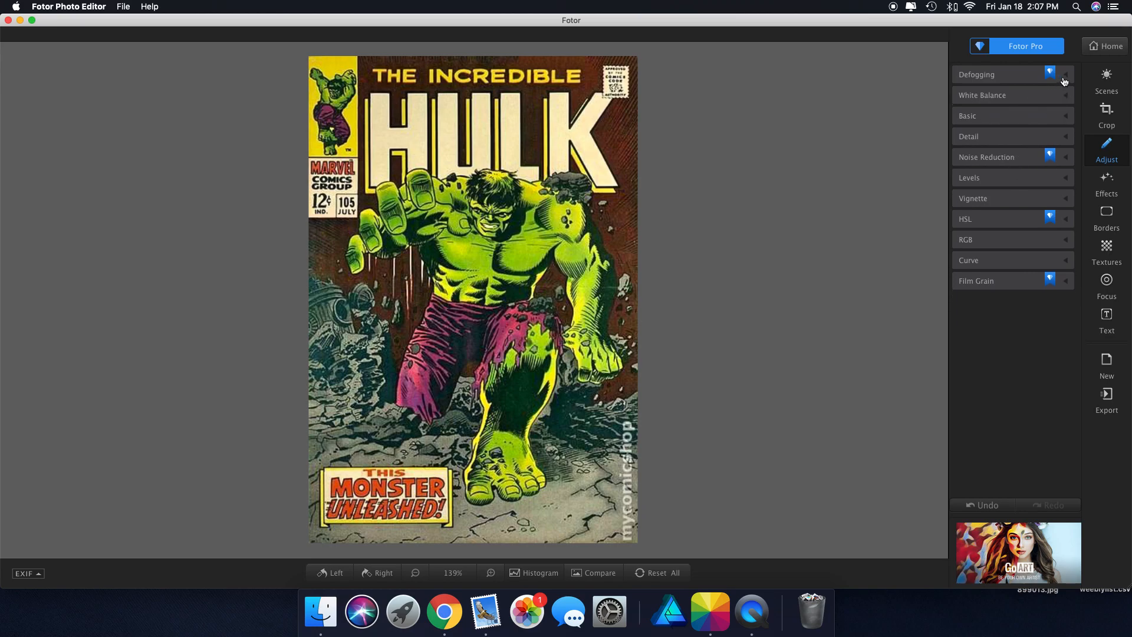
left_click(1105, 84)
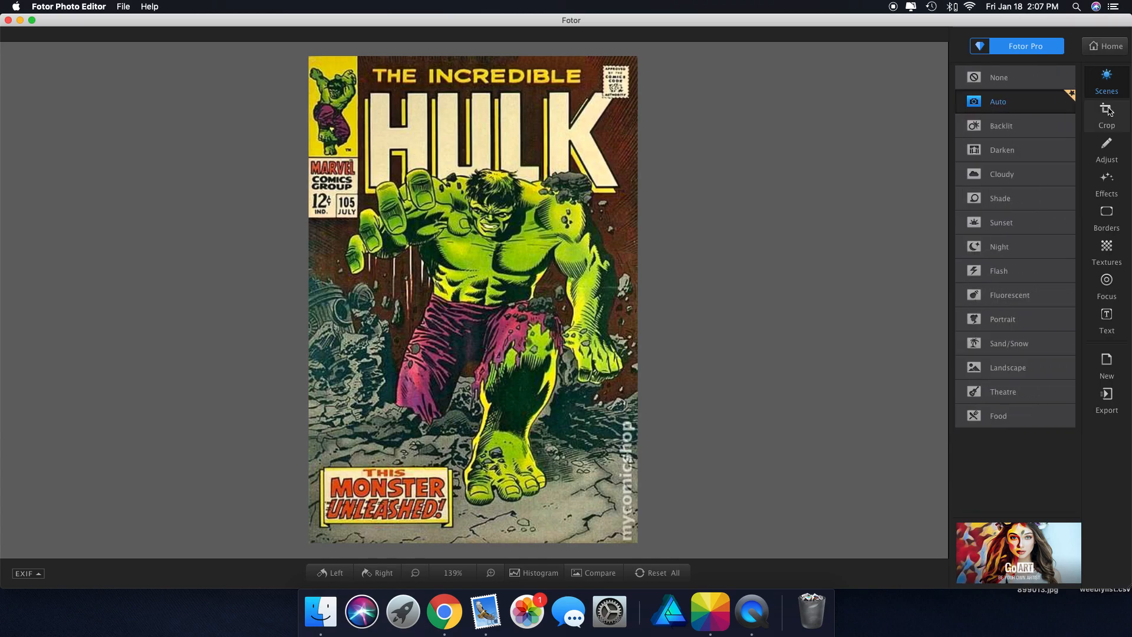
left_click(1109, 159)
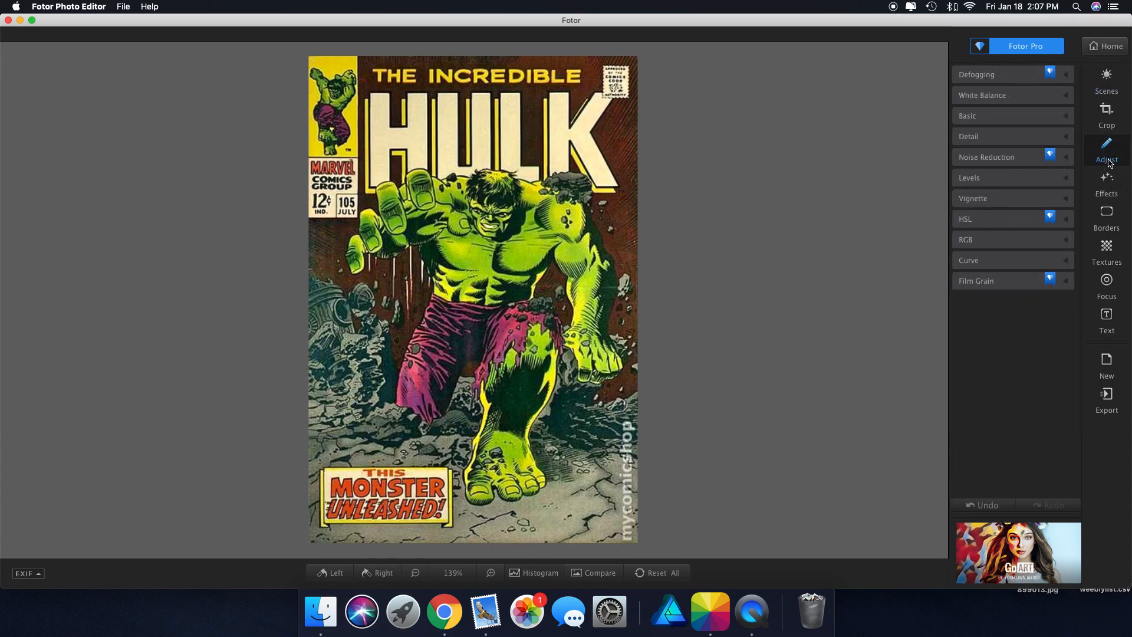
Set the cover's basic adjustments to exposure 23, brightness 8 and contrast 40
left_click(1067, 121)
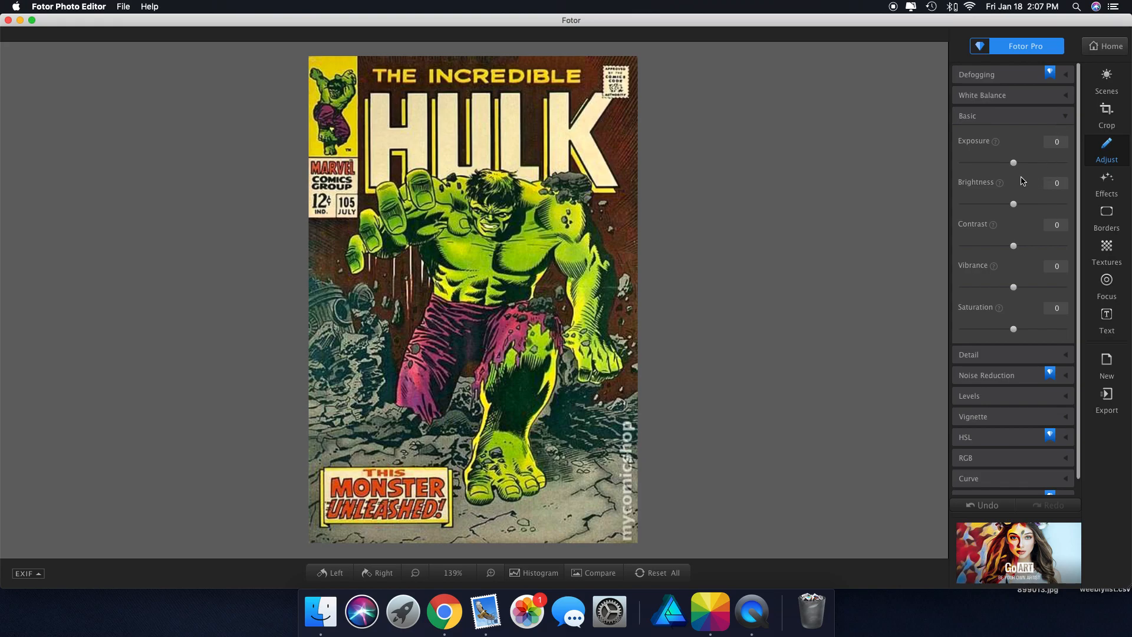
scroll(1019, 169, "down", 2)
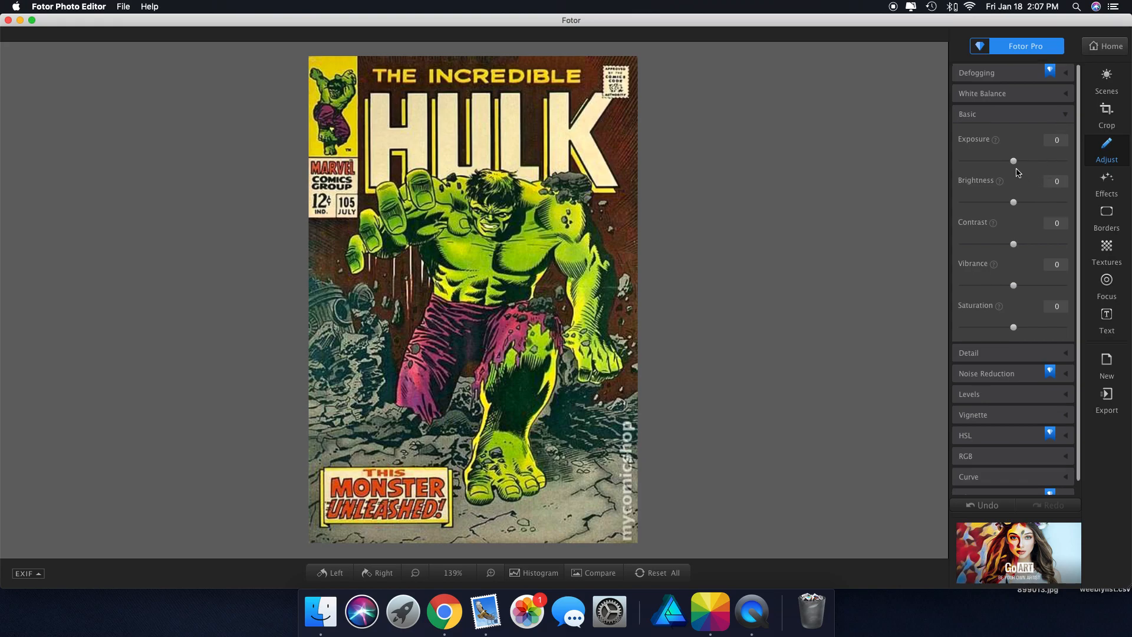
left_click(1014, 152)
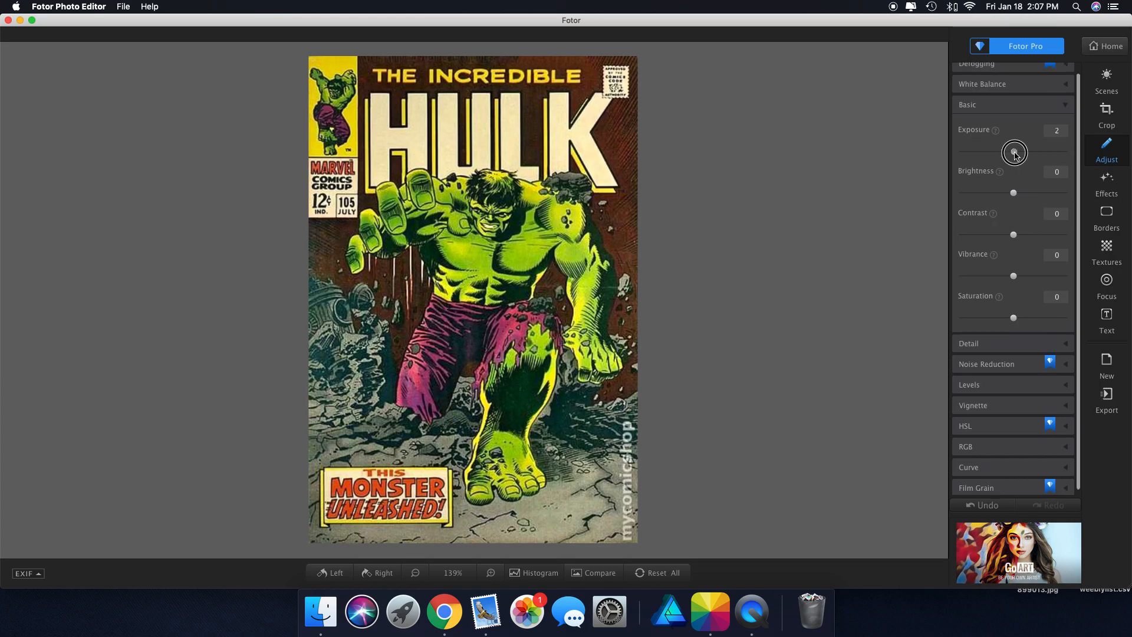
mouse_move(1014, 153)
left_mouse_down()
mouse_move(1033, 154)
mouse_move(1002, 155)
mouse_move(1035, 155)
mouse_move(1008, 155)
mouse_move(1025, 157)
left_mouse_up()
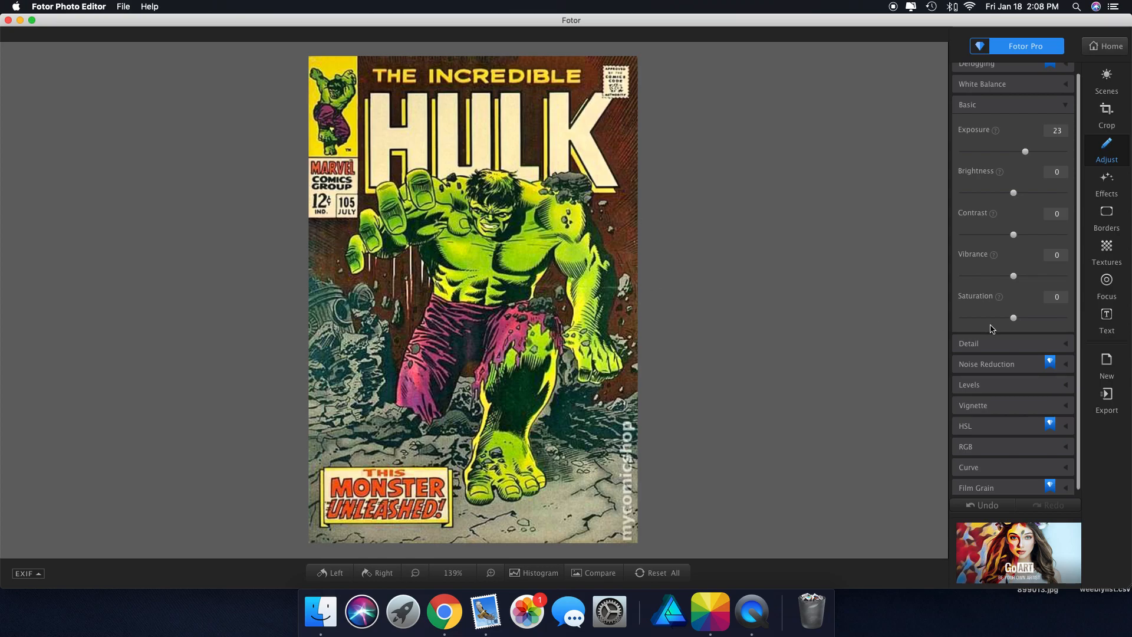
mouse_move(1014, 197)
left_mouse_down()
mouse_move(990, 194)
mouse_move(1032, 195)
mouse_move(986, 195)
mouse_move(1054, 199)
mouse_move(1019, 199)
left_mouse_up()
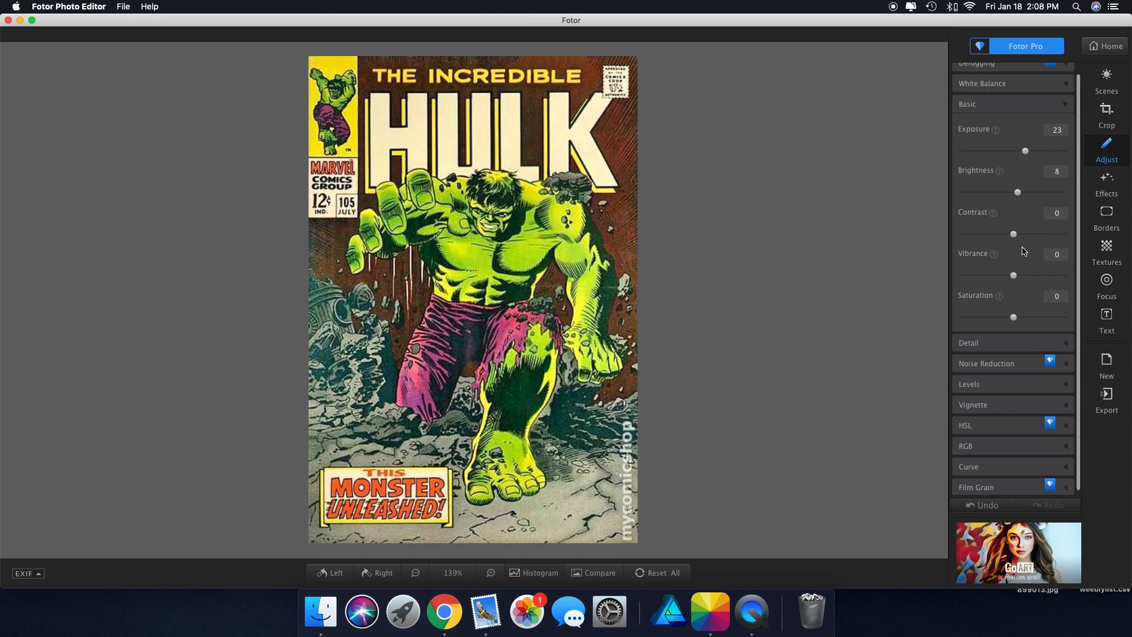
mouse_move(1015, 238)
left_mouse_down()
mouse_move(1038, 236)
mouse_move(991, 236)
mouse_move(1035, 237)
left_mouse_up()
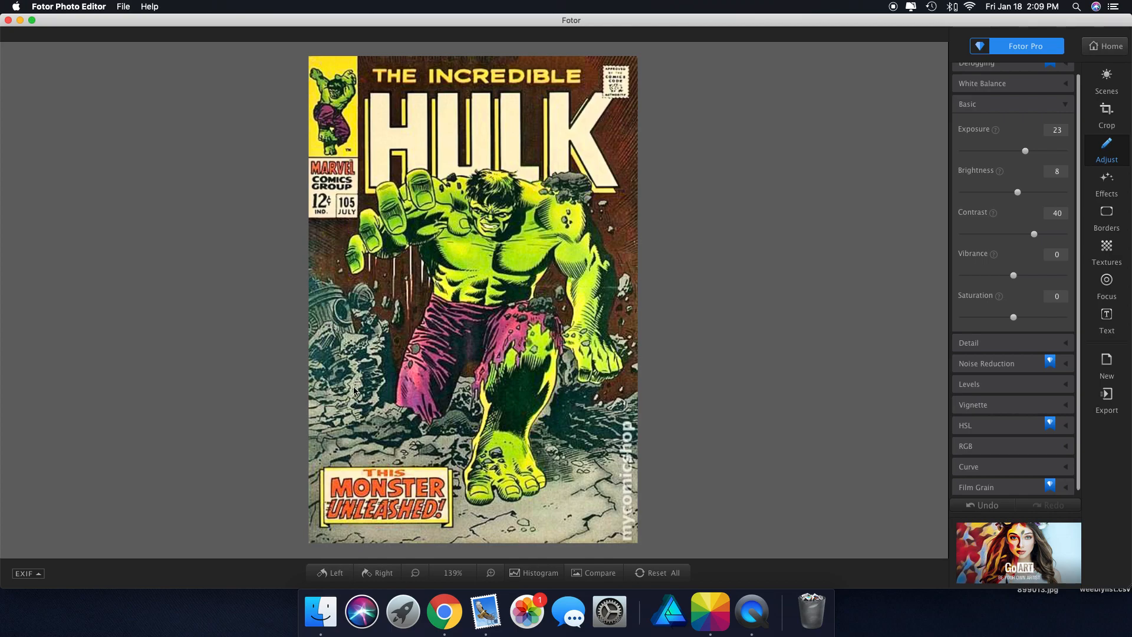
Read the explanation of Vibrance and set the cover's vibrance to 55
mouse_move(997, 259)
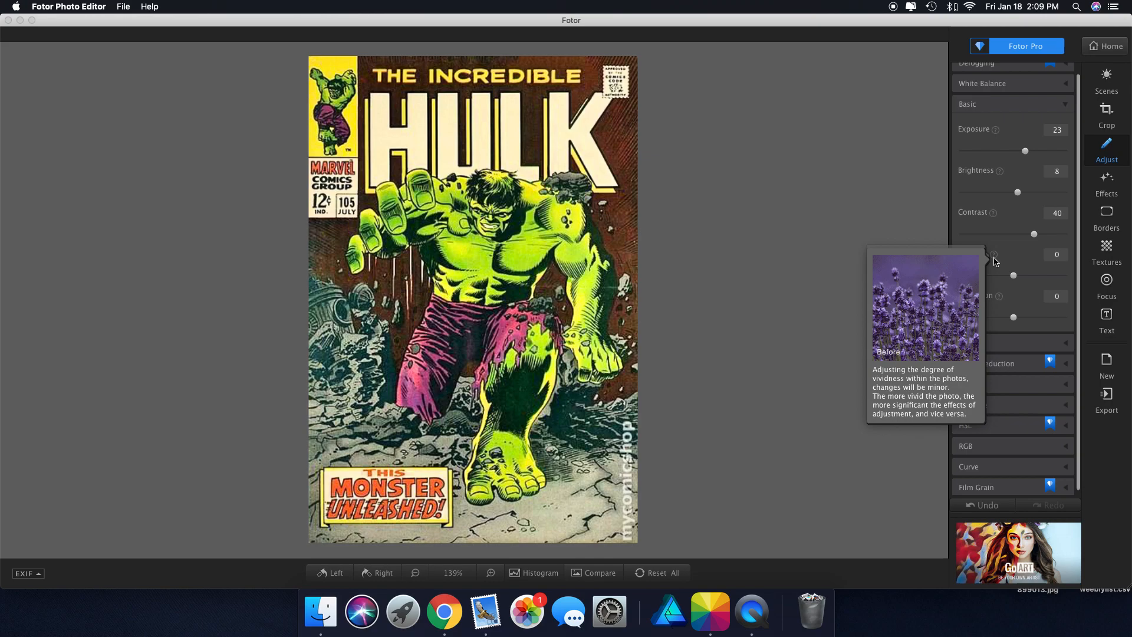
scroll(995, 261, "up", 1)
left_click(1016, 282)
left_click_drag(1016, 283, 1042, 280)
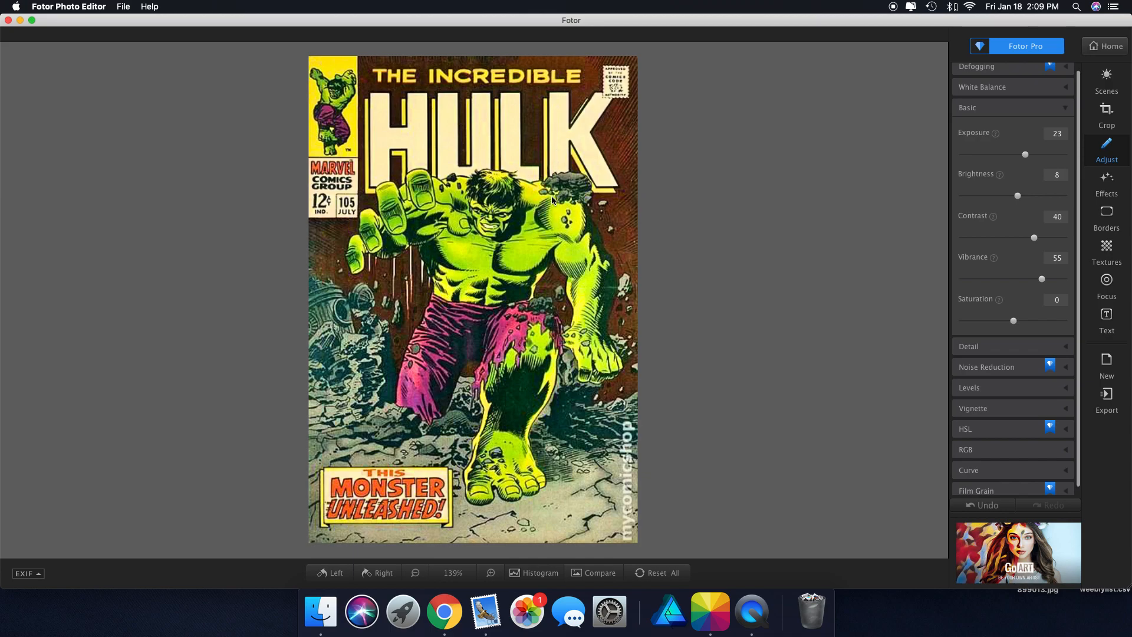
Inspect the cover at different magnifications and set its saturation to 33
scroll(551, 200, "up", 5)
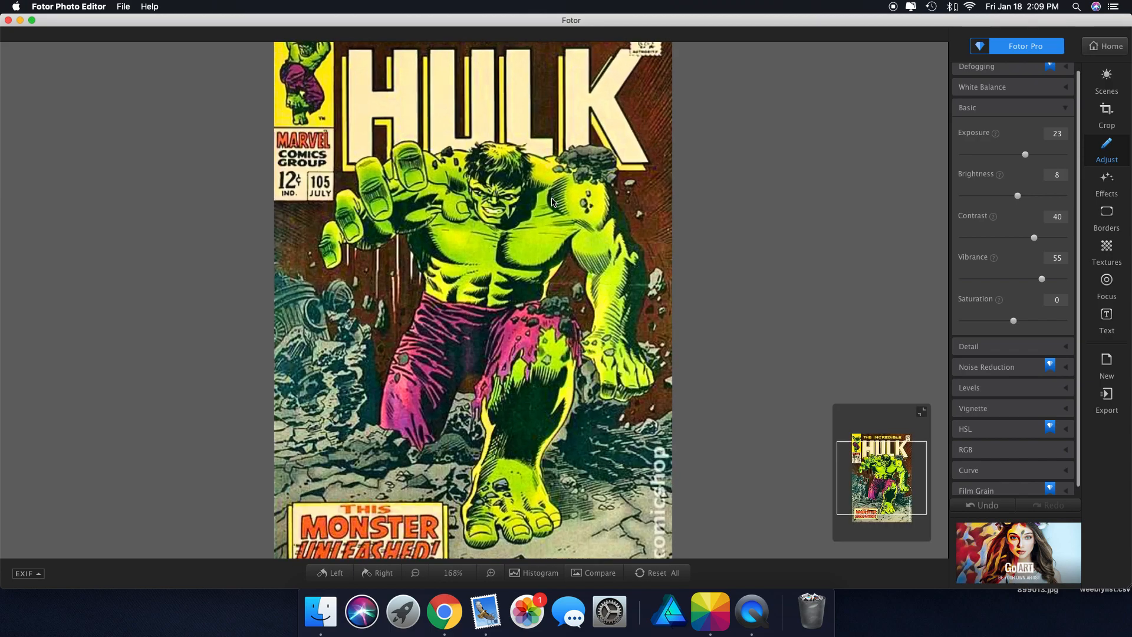
scroll(526, 287, "down", 10)
scroll(526, 288, "up", 3)
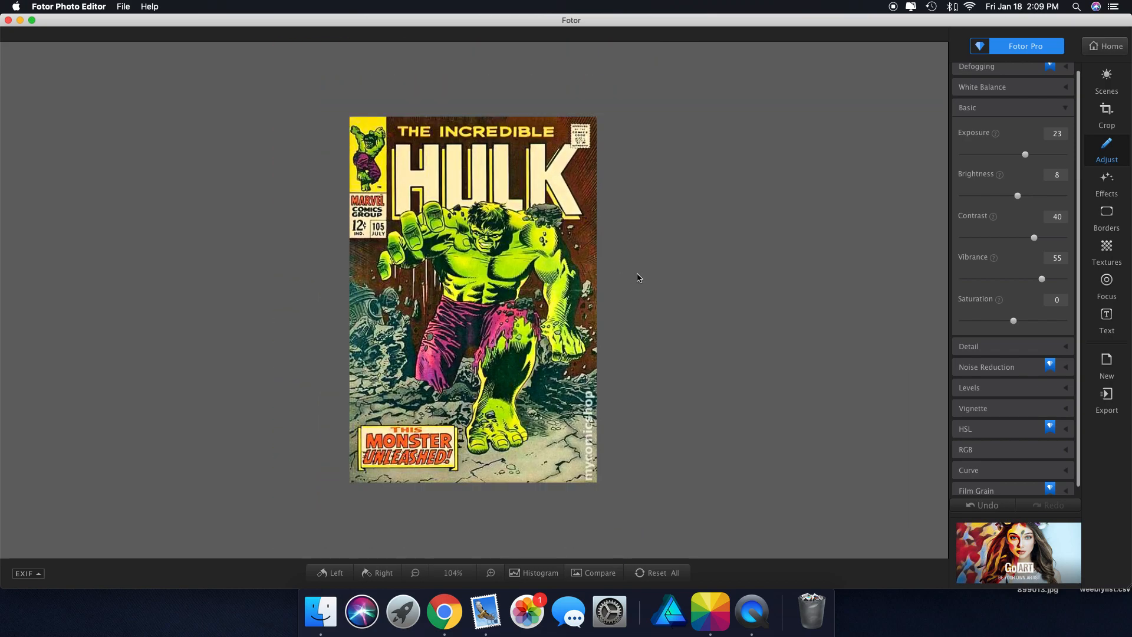
scroll(637, 277, "up", 3)
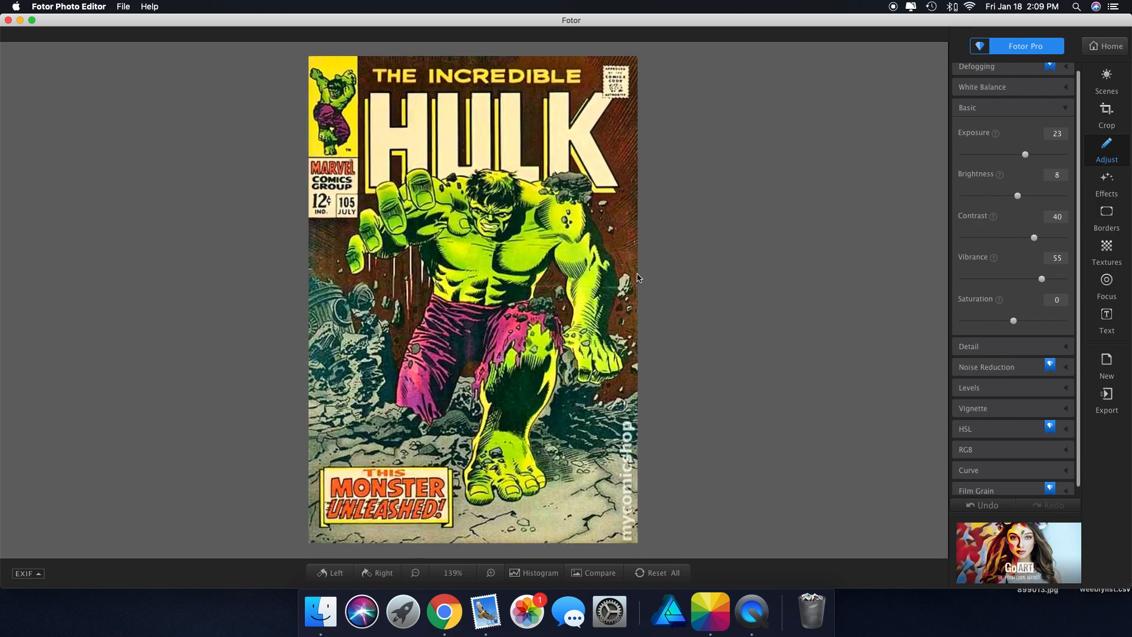
scroll(639, 277, "down", 2)
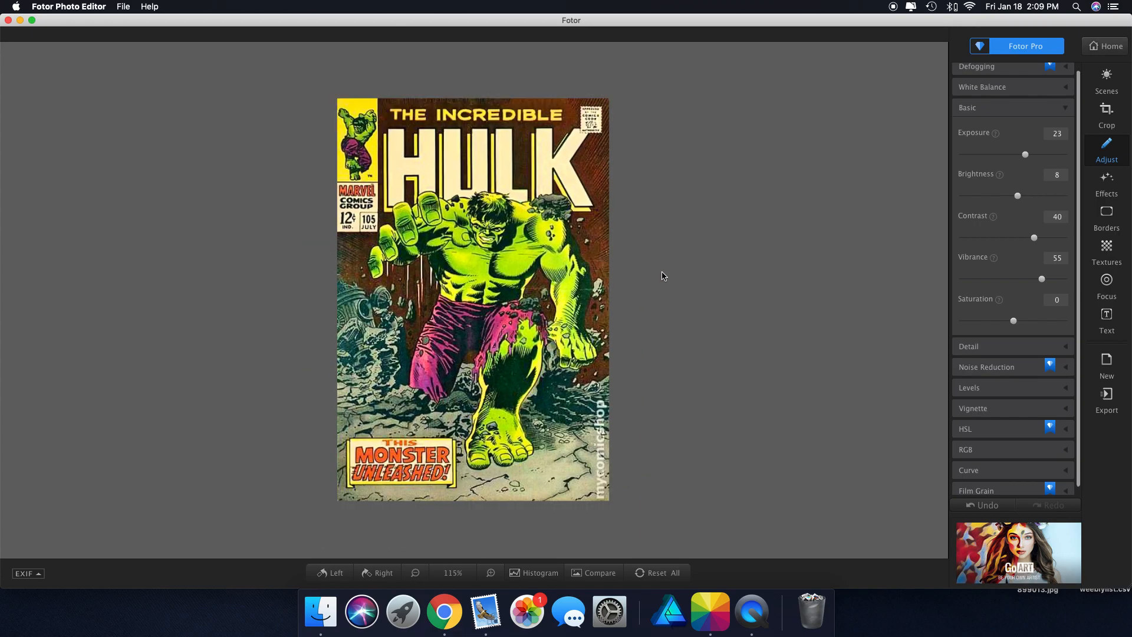
scroll(663, 275, "down", 1)
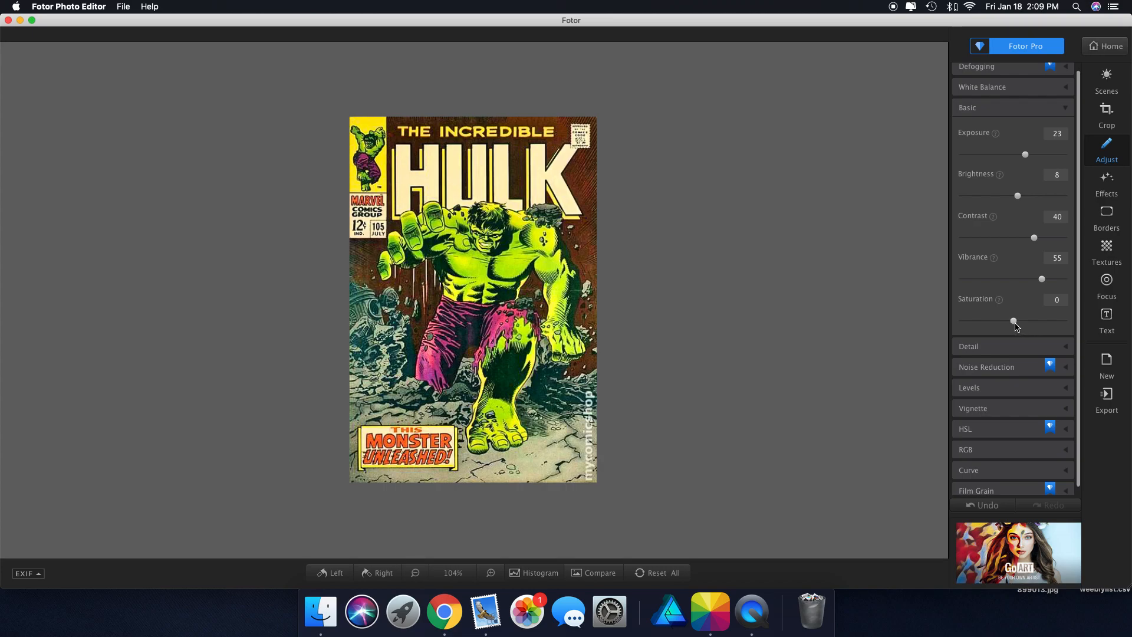
mouse_move(1015, 322)
left_mouse_down()
mouse_move(1026, 318)
mouse_move(998, 318)
mouse_move(1030, 320)
left_mouse_up()
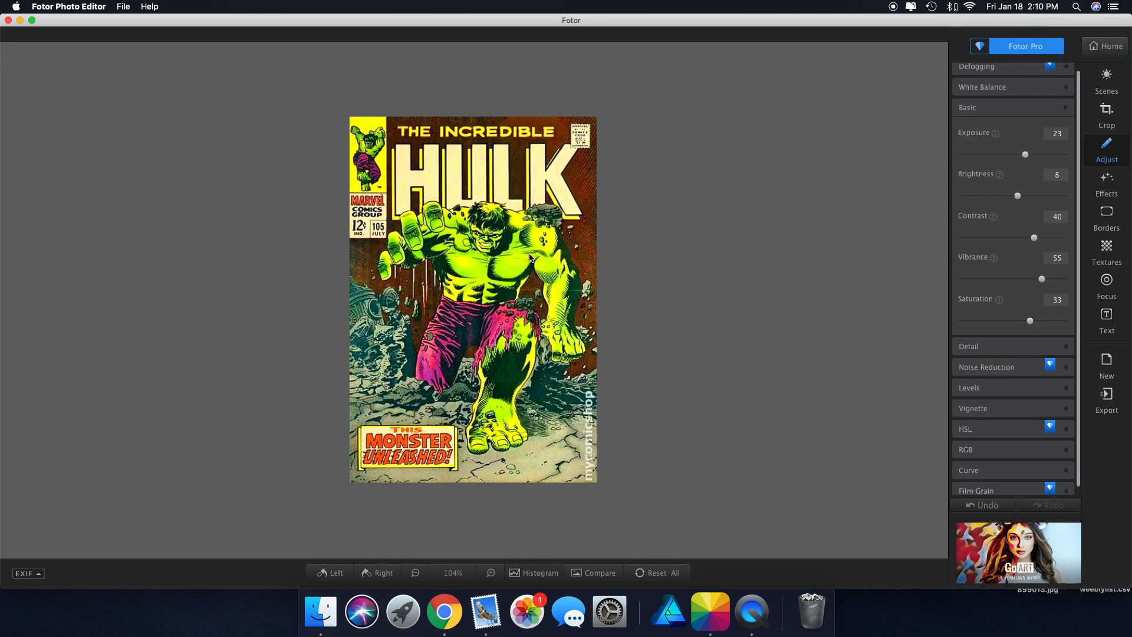
scroll(531, 257, "up", 2)
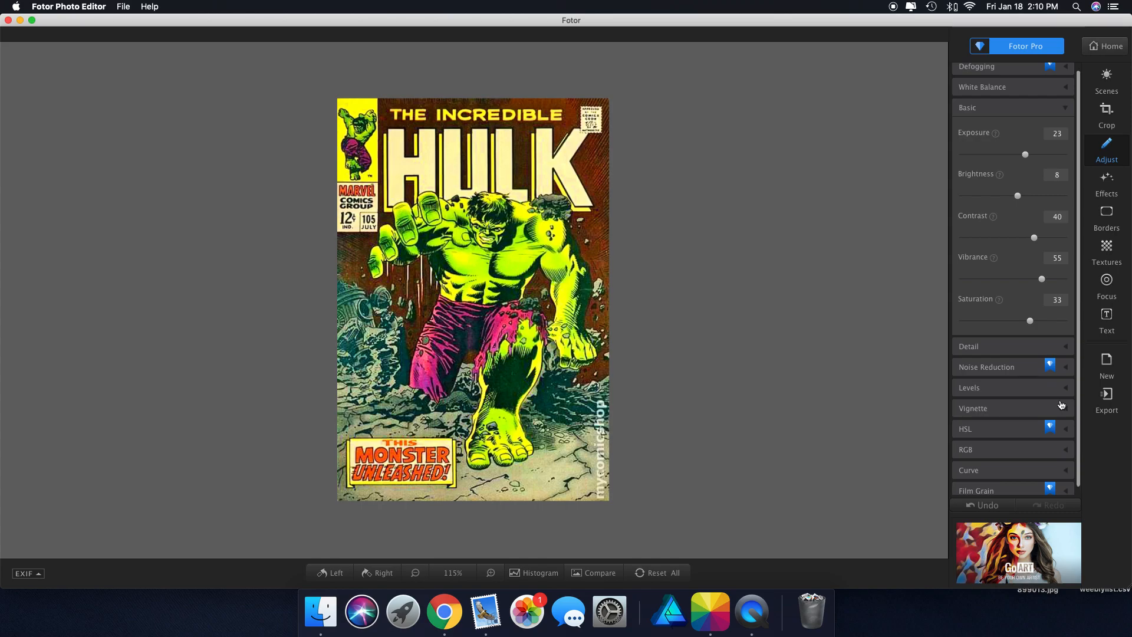
Try the Glow Grayscale black-and-white effect on the cover, remove it, and look at the Classic effects
left_click(1106, 185)
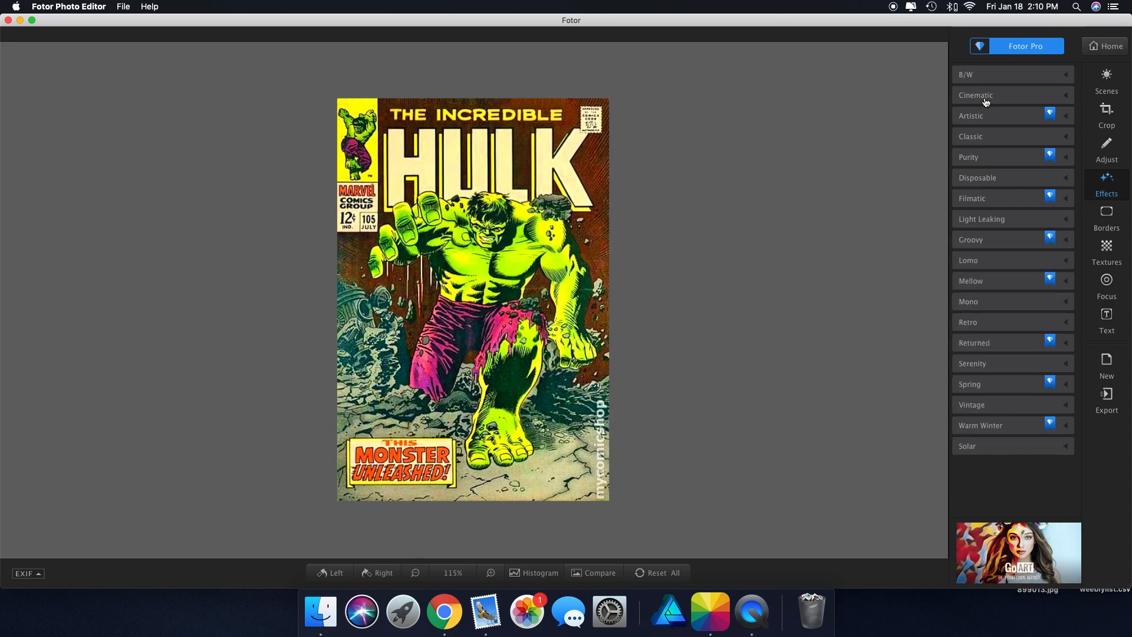
left_click(1067, 78)
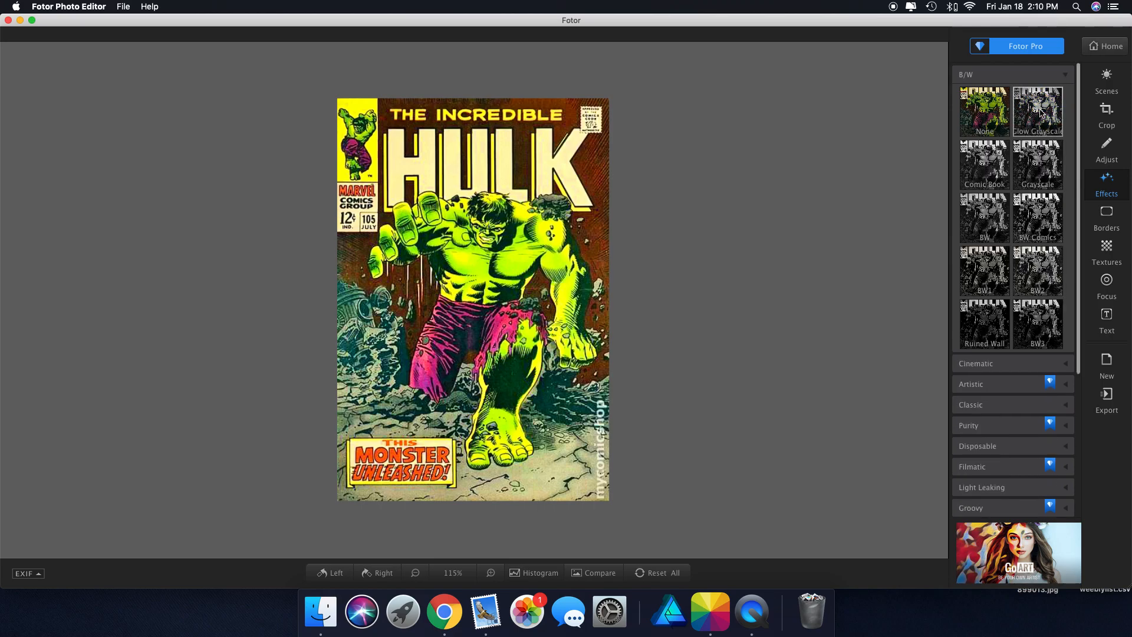
left_click(1041, 112)
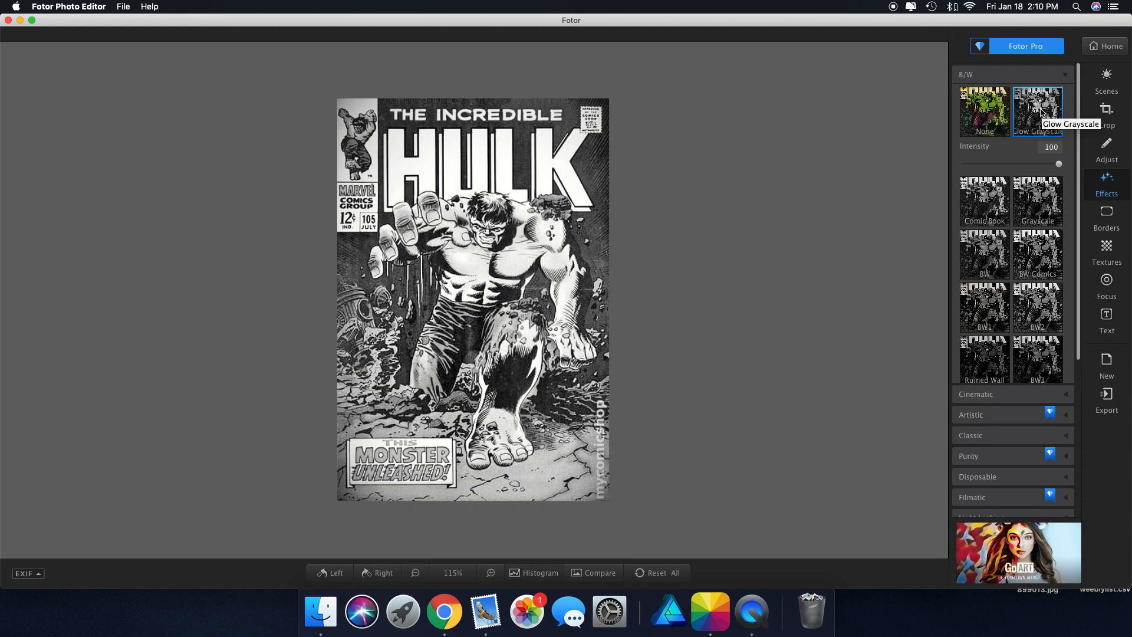
left_click(998, 109)
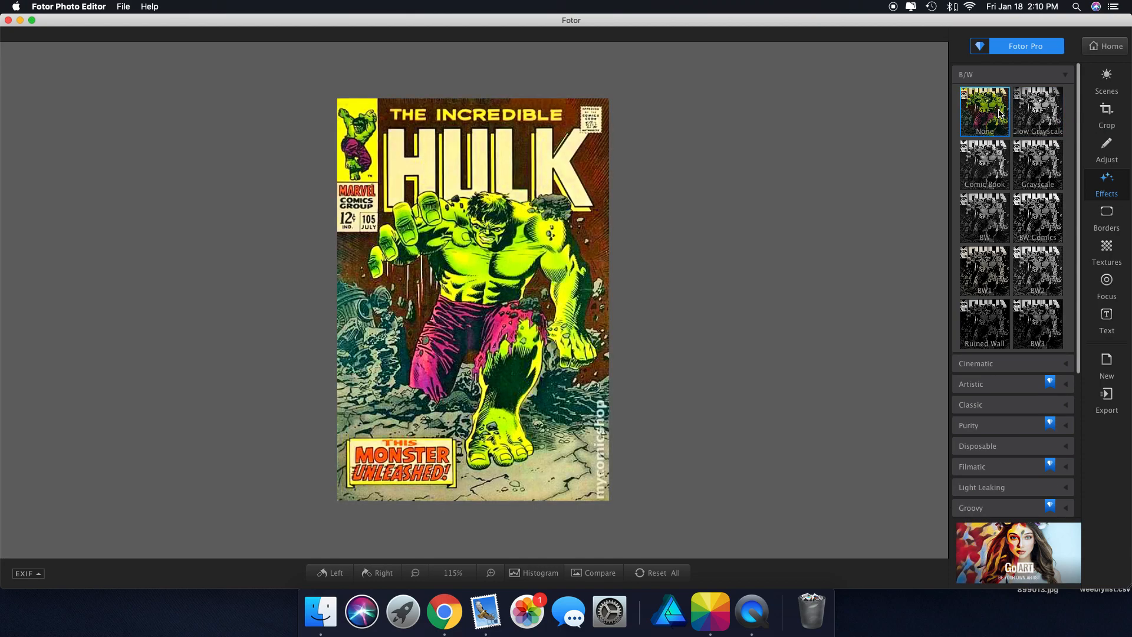
left_click(1067, 77)
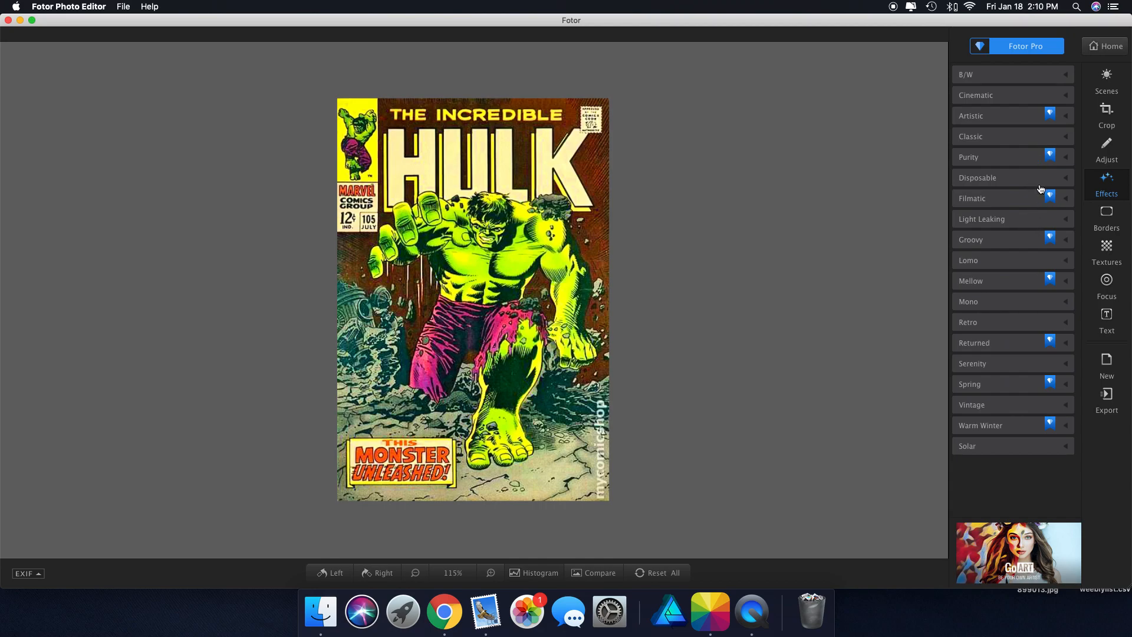
left_click(1067, 137)
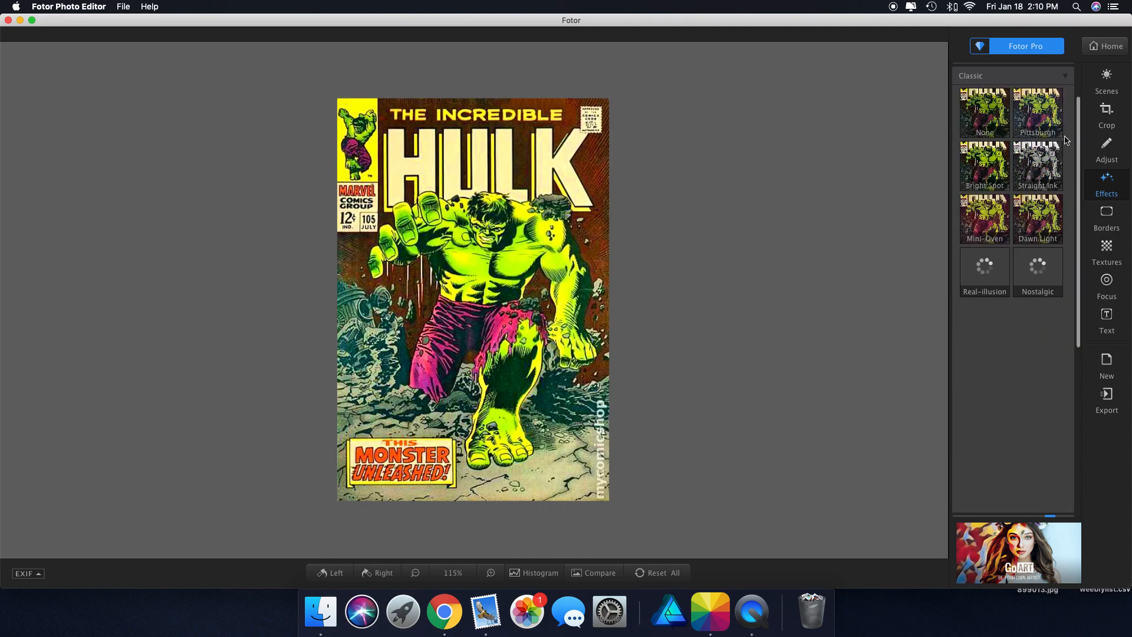
left_click(1067, 80)
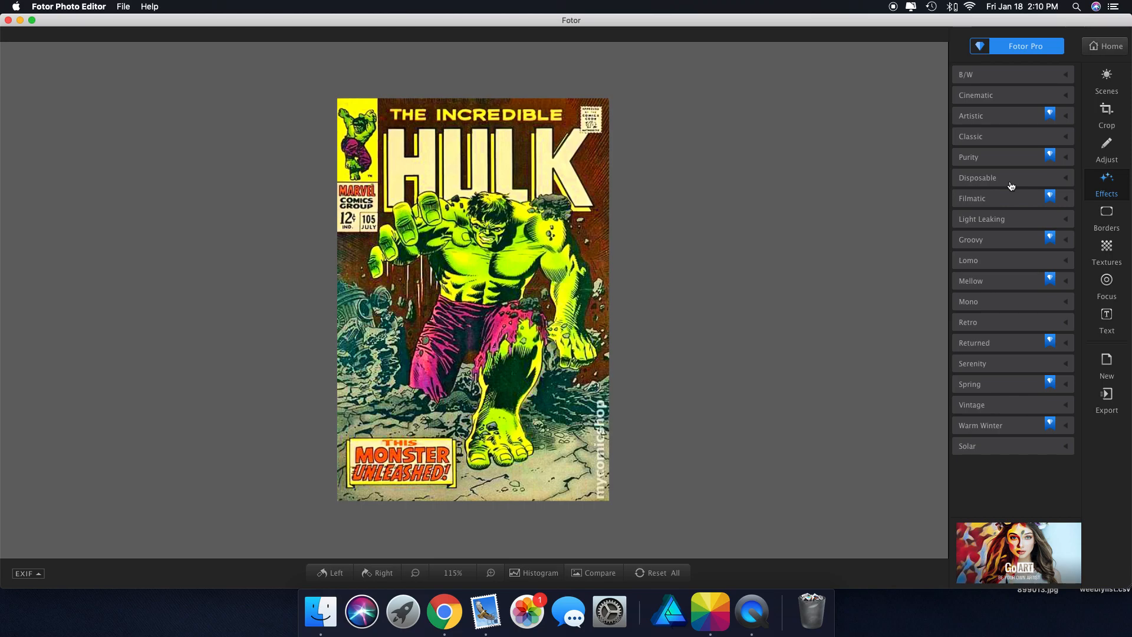
Try the Jet White and Charcoal borders from the Simple set on the cover, and apply the Frosted border
left_click(1107, 217)
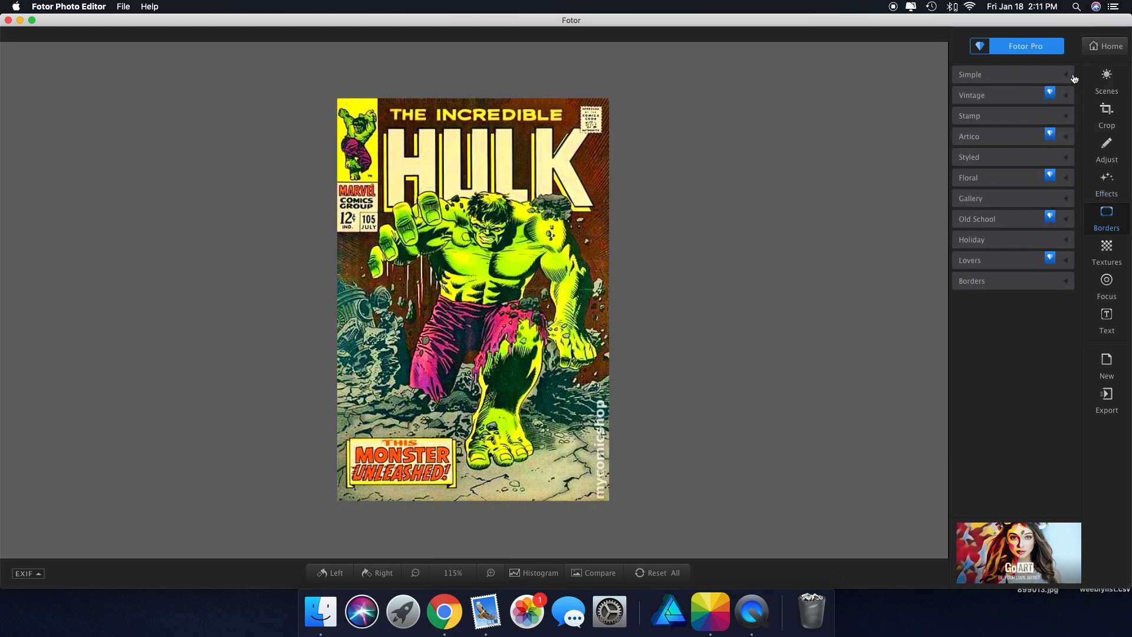
left_click(1068, 75)
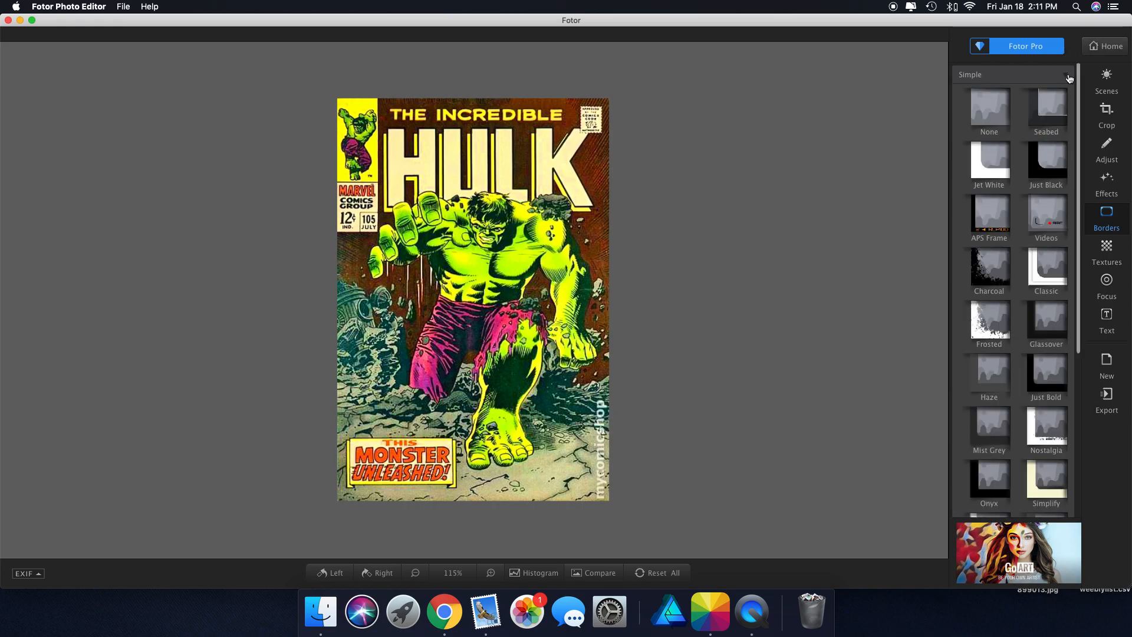
left_click(993, 175)
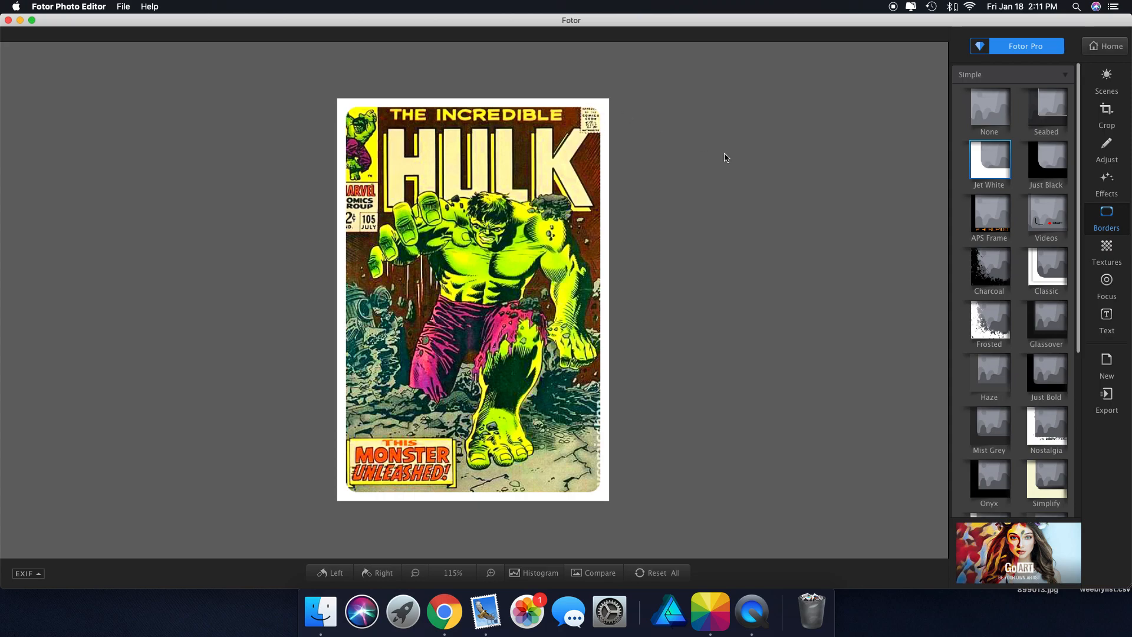
left_click(989, 279)
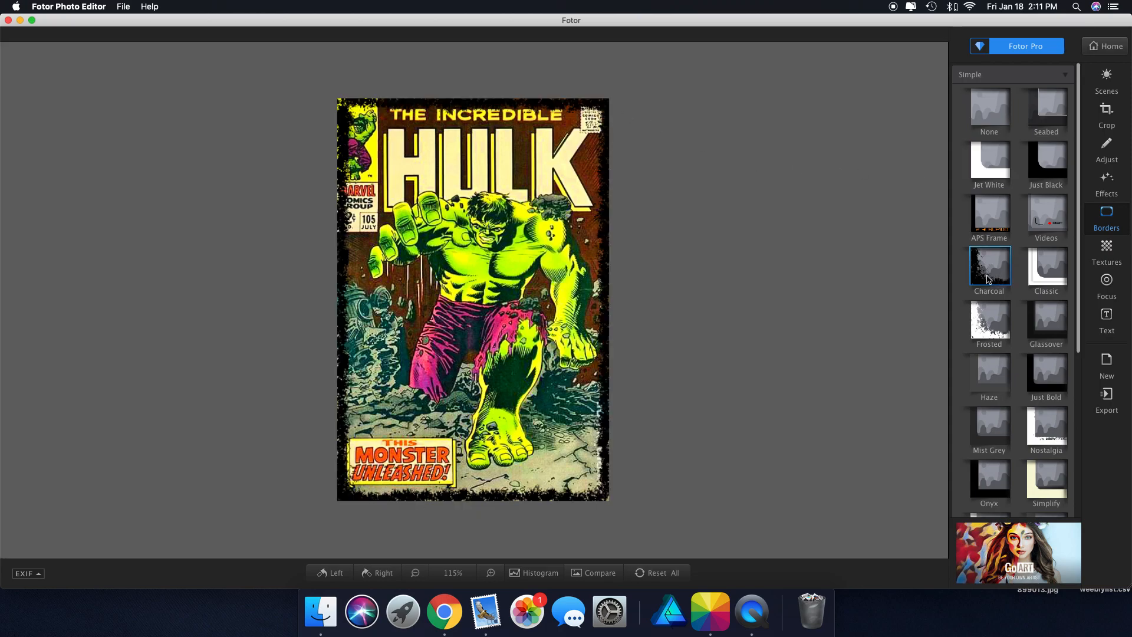
left_click(986, 341)
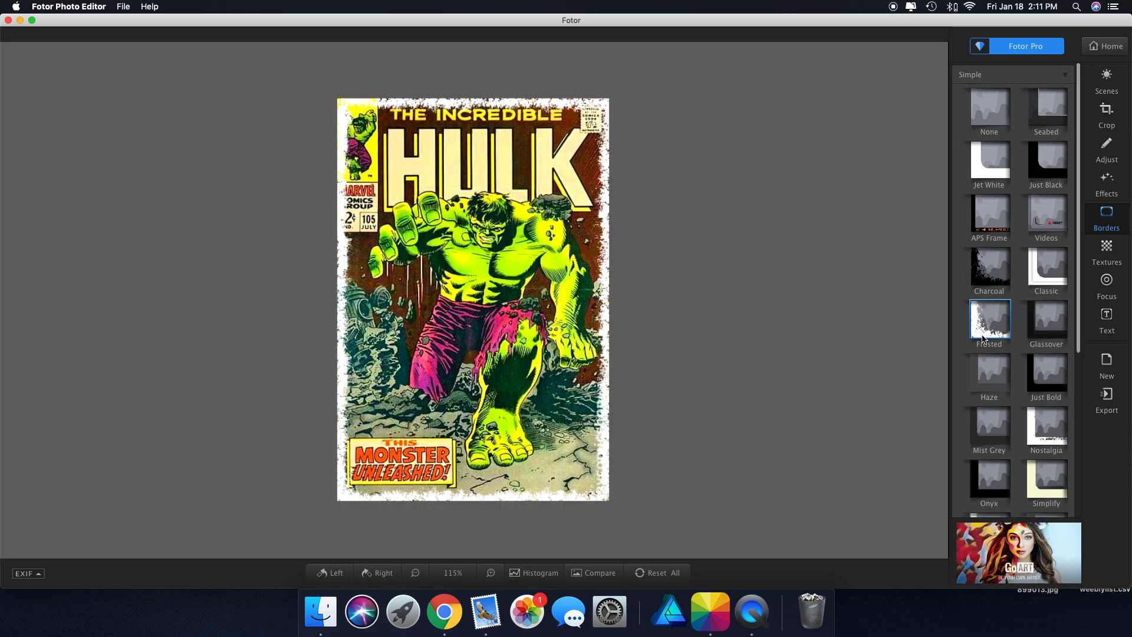
Try the Simplify border on the cover and remove the border
left_click(1031, 489)
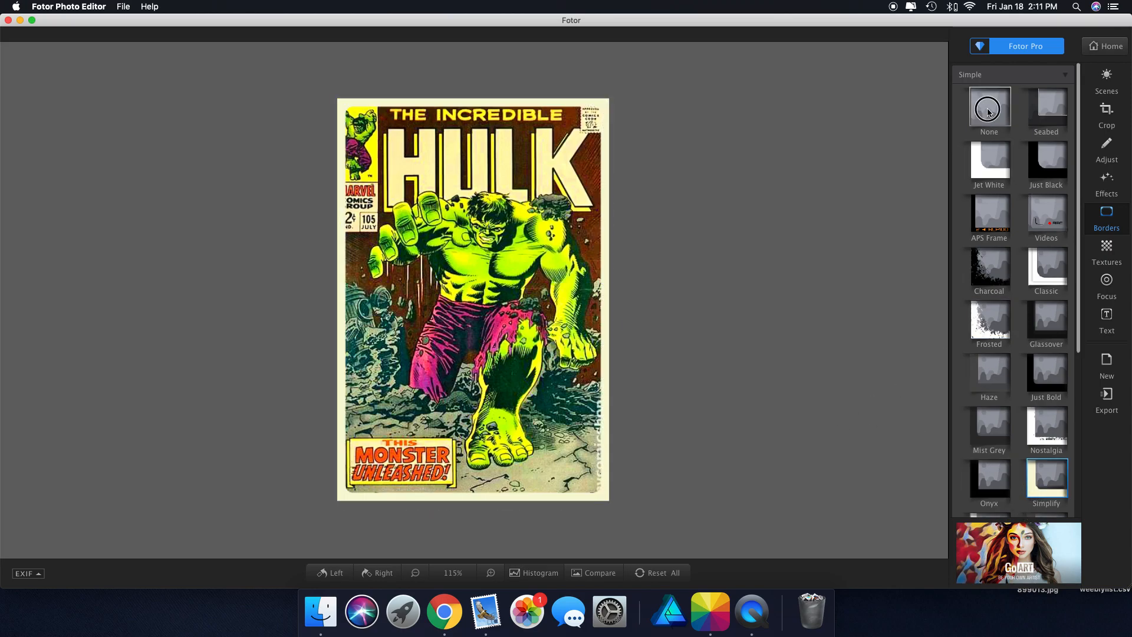
left_click(990, 108)
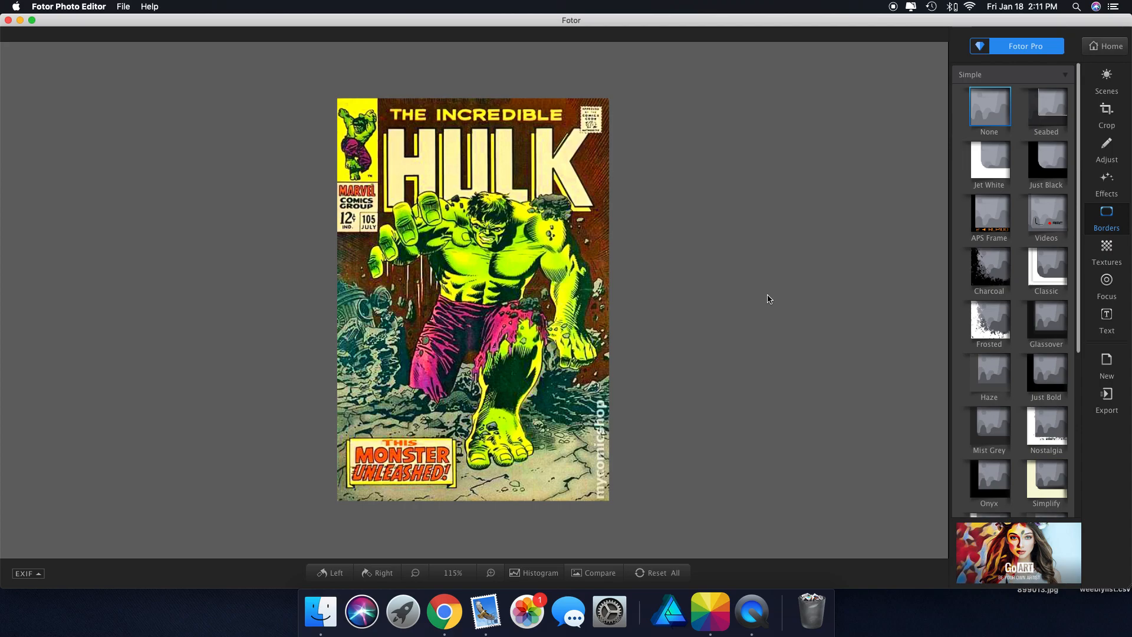
Try the S6 and S3 Stain textures on the cover and remove the texture
left_click(1107, 251)
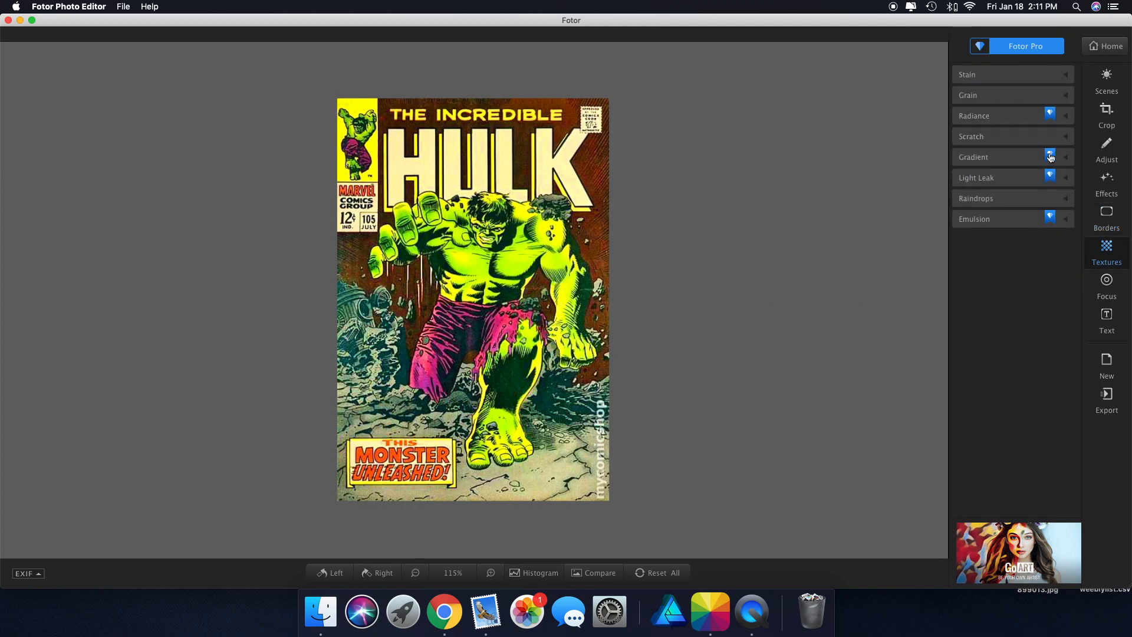
left_click(1064, 77)
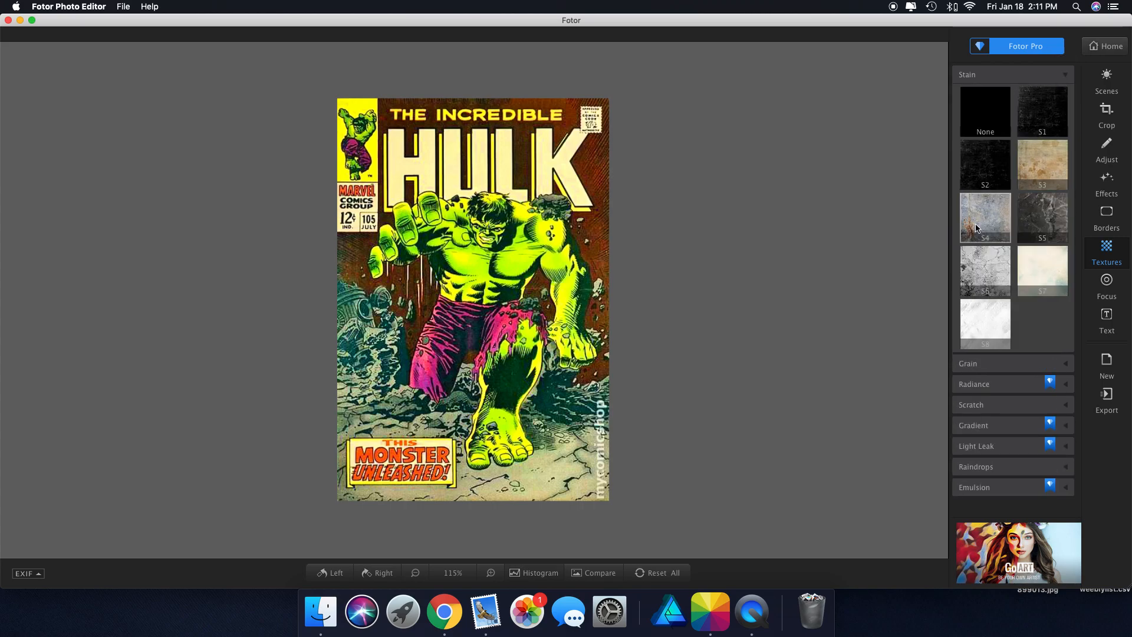
left_click(982, 267)
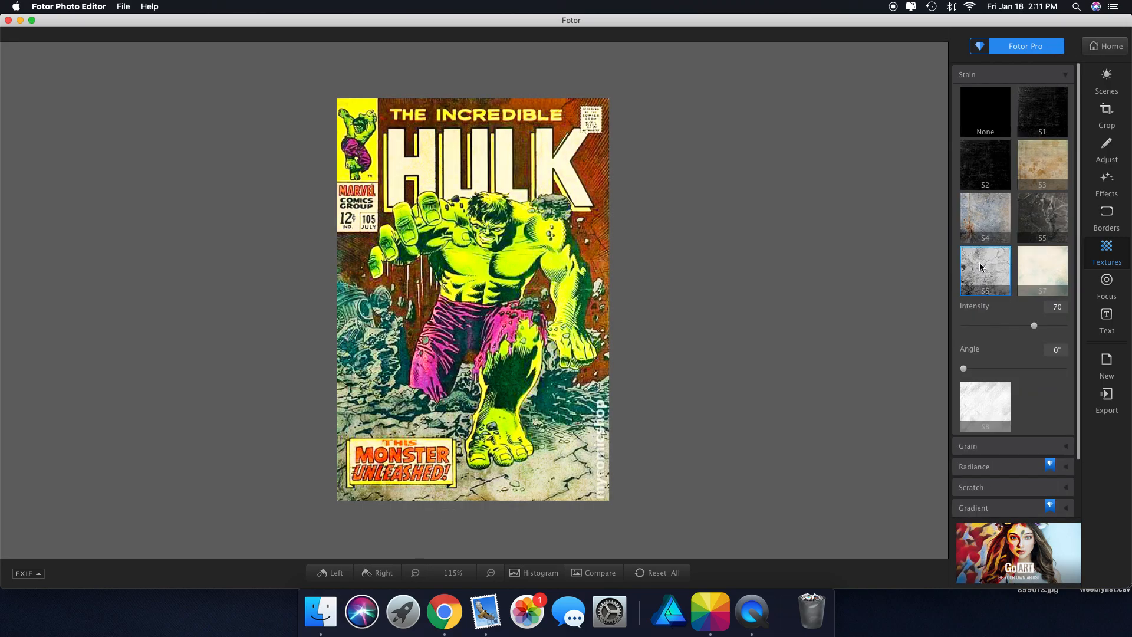
left_click(1036, 176)
left_click(994, 126)
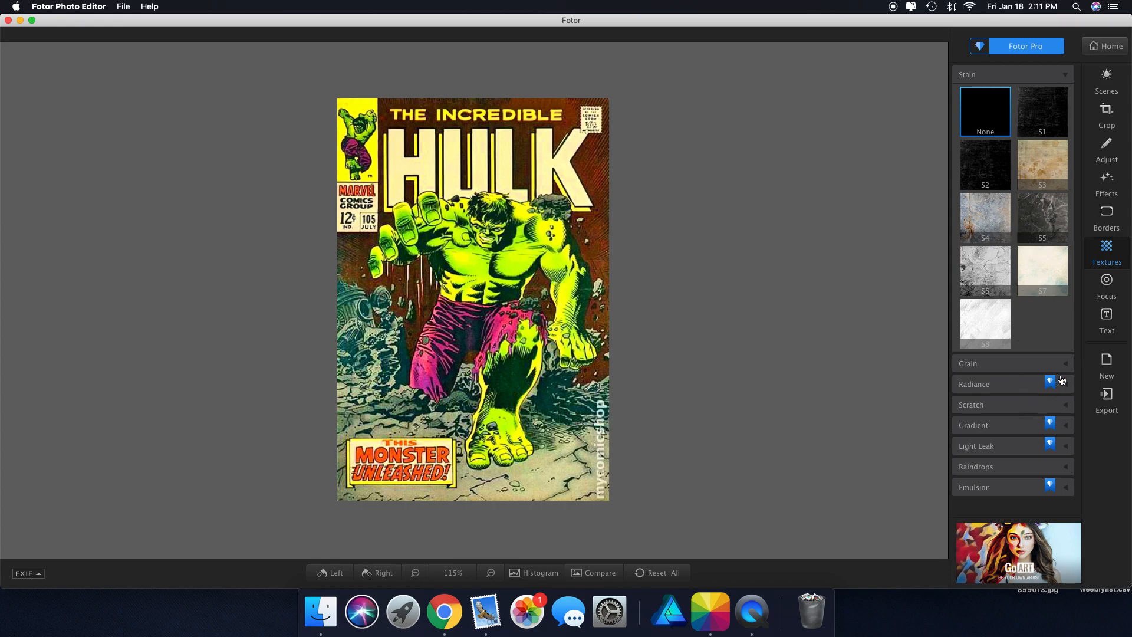
Examine the text settings, including the size options and the list of available fonts
left_click(1108, 329)
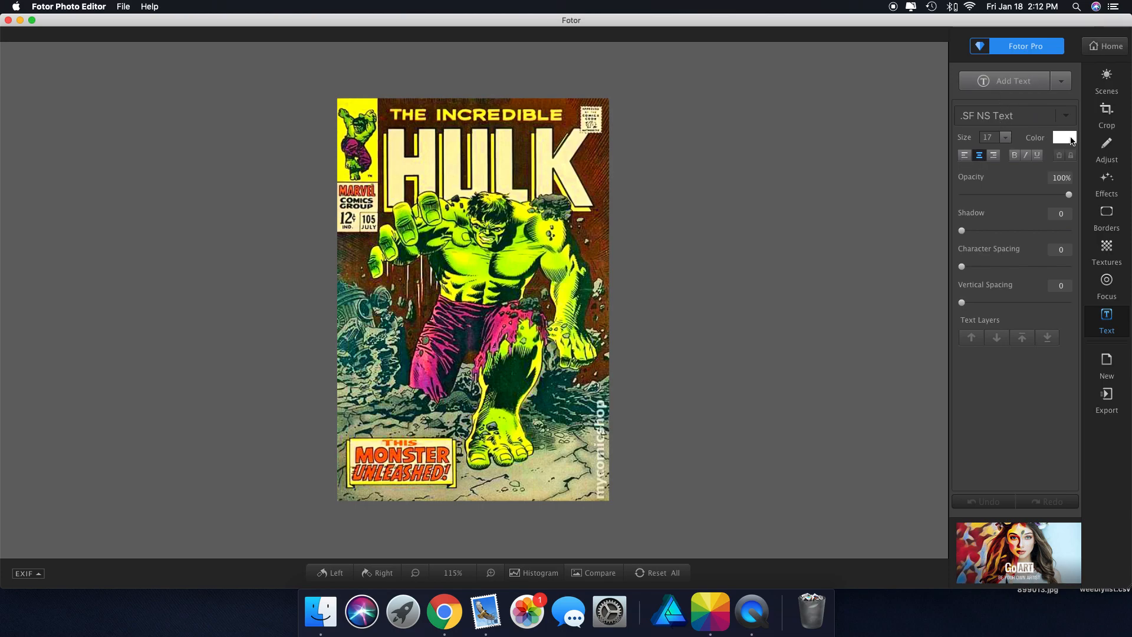
left_click(1006, 137)
left_click(1009, 142)
left_click(1066, 117)
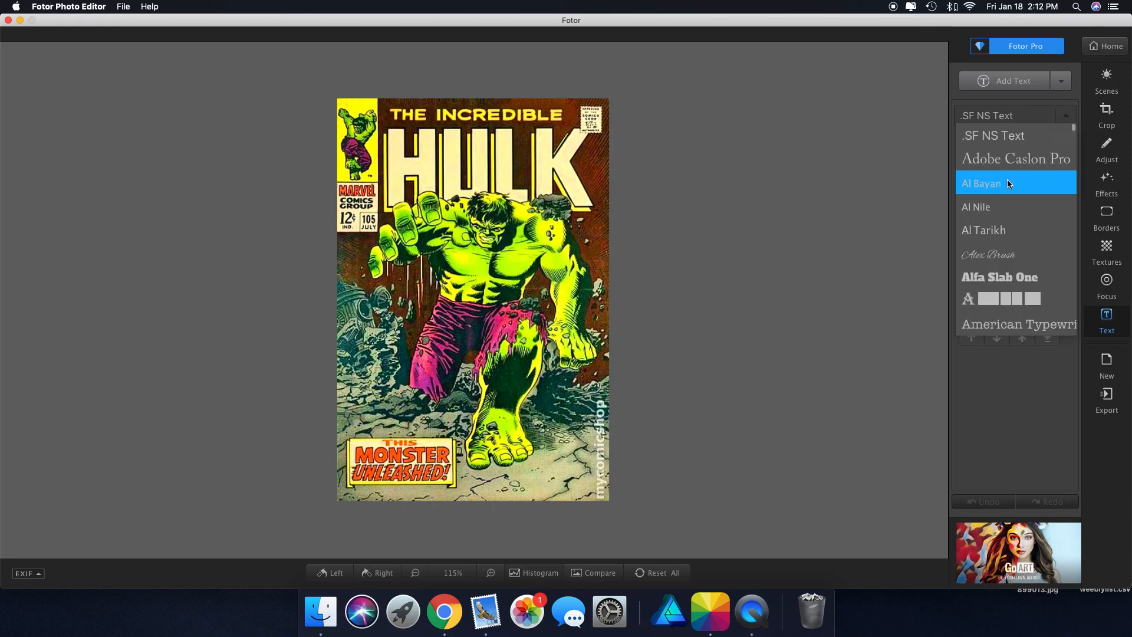
scroll(1009, 182, "down", 5)
scroll(1010, 184, "down", 1)
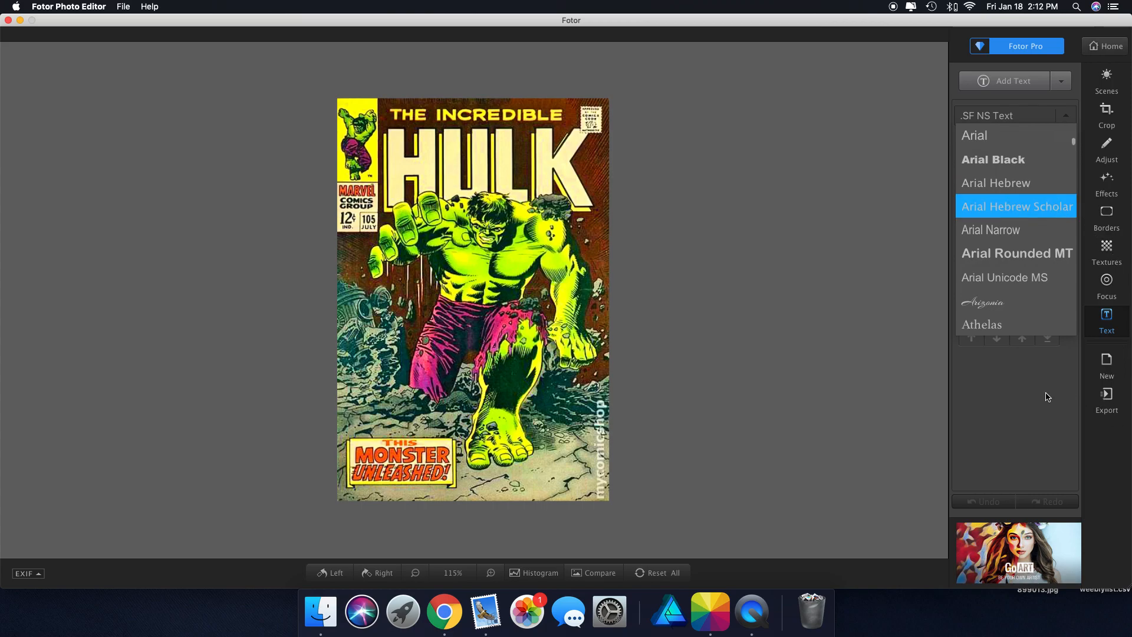
left_click(1029, 400)
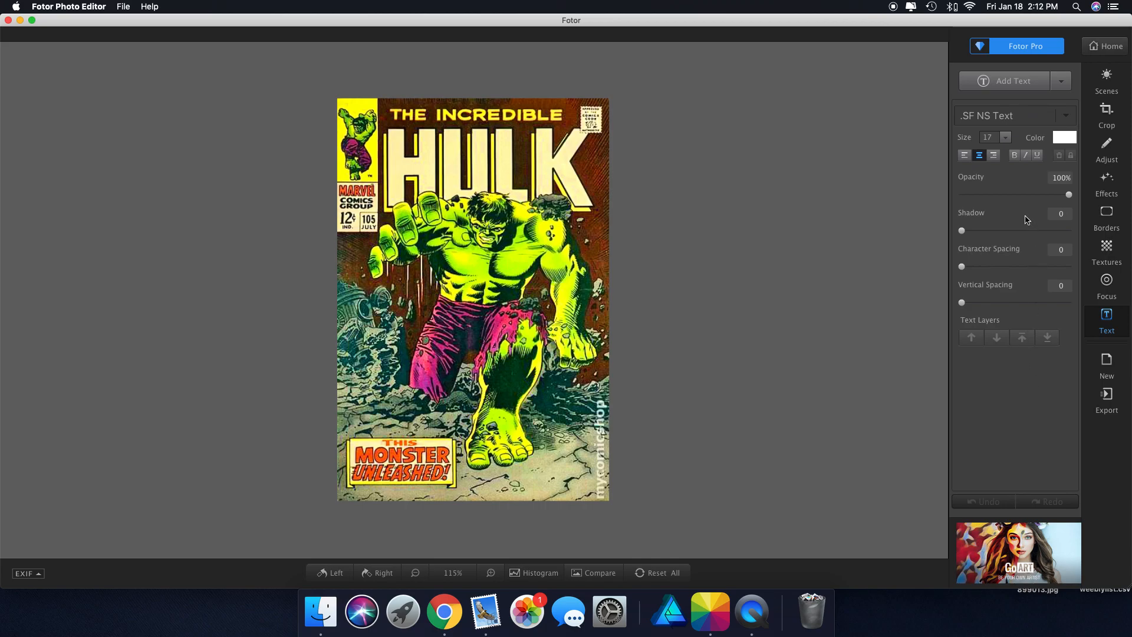
Leave the photo editor, saving the edited cover as 899013_Fotor in JPG format on the Desktop
left_click(1100, 49)
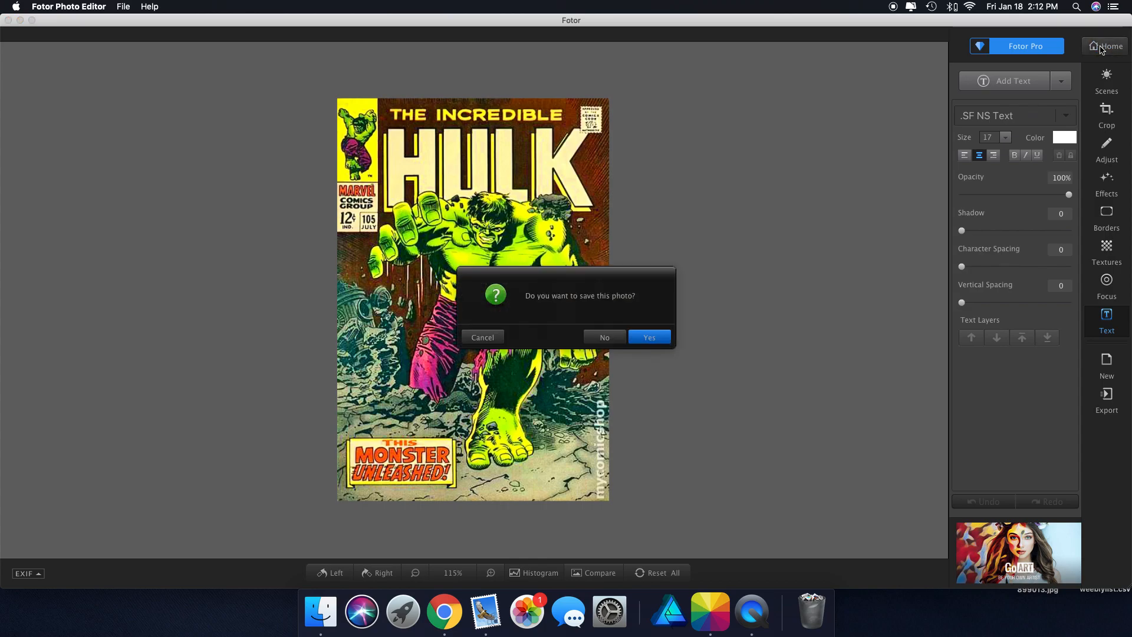
left_click(650, 337)
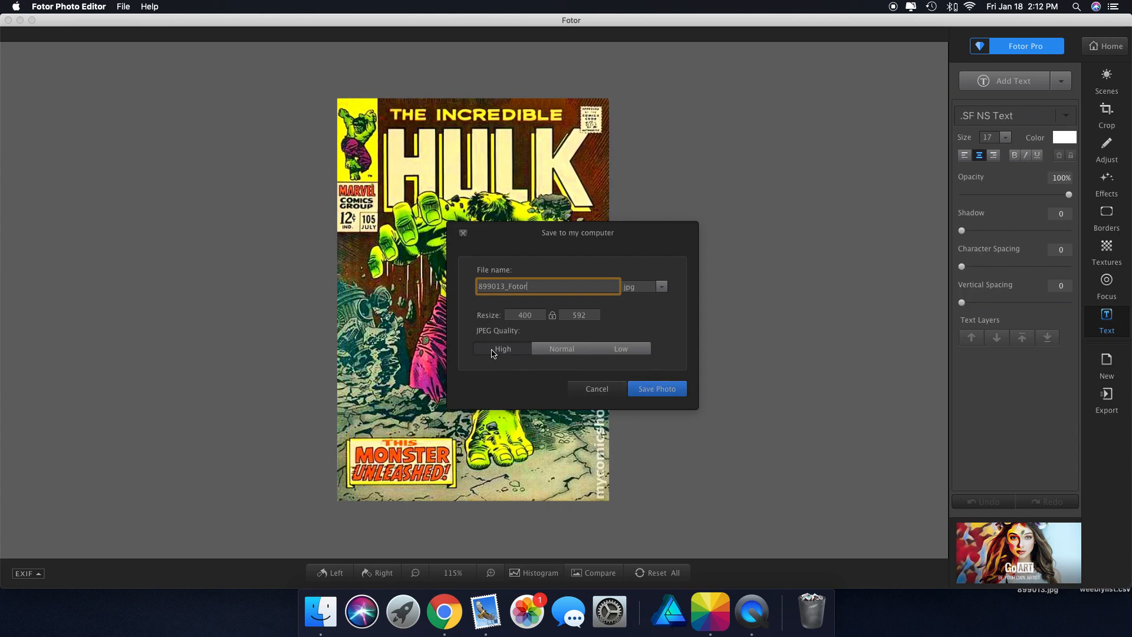
left_click(650, 390)
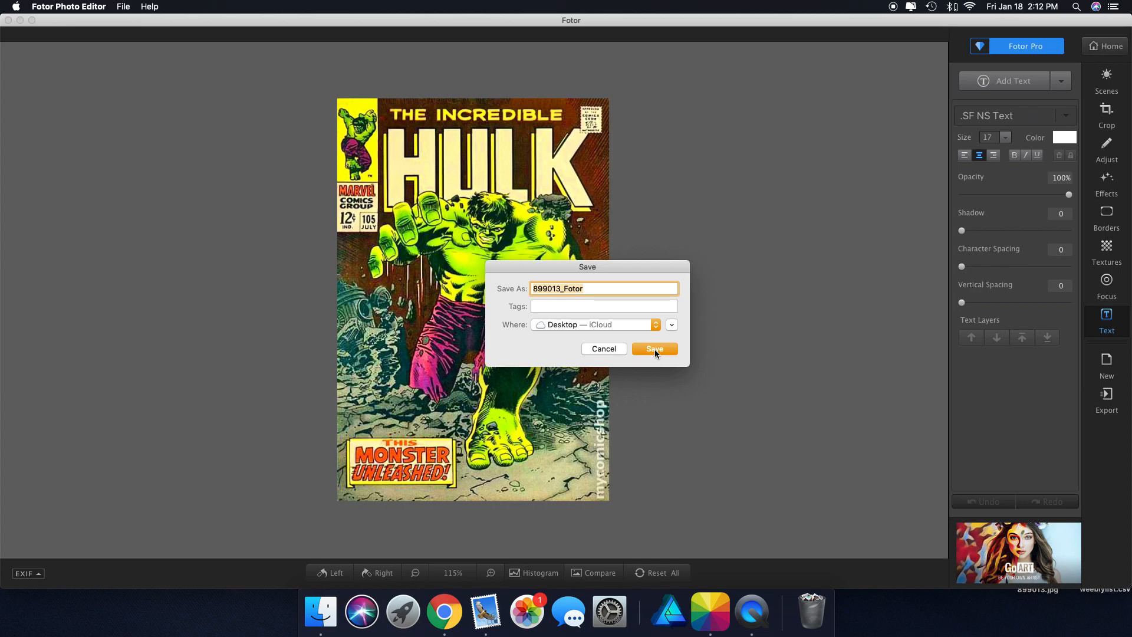
left_click(655, 349)
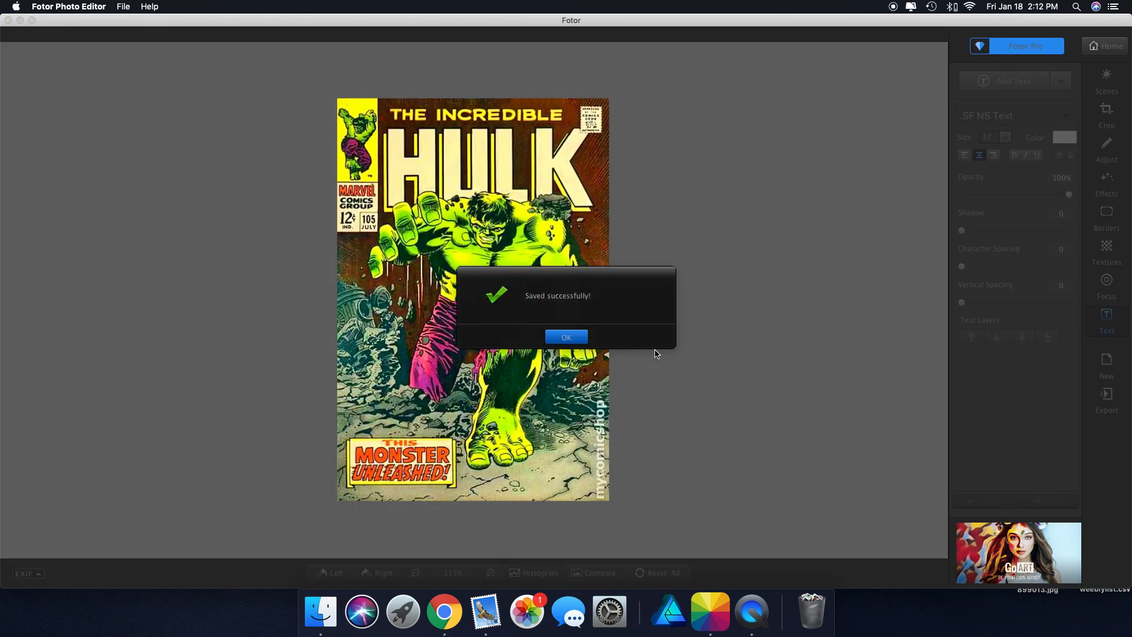
left_click(566, 337)
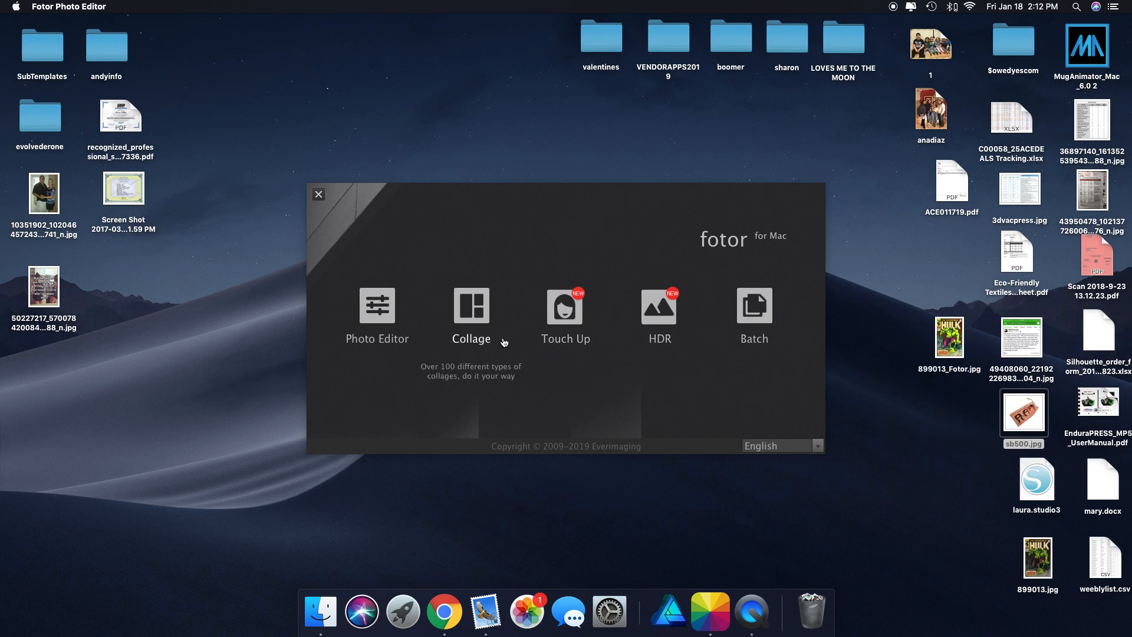
Start a collage with a two-photo side-by-side template and a 4:3 ratio
left_click(467, 312)
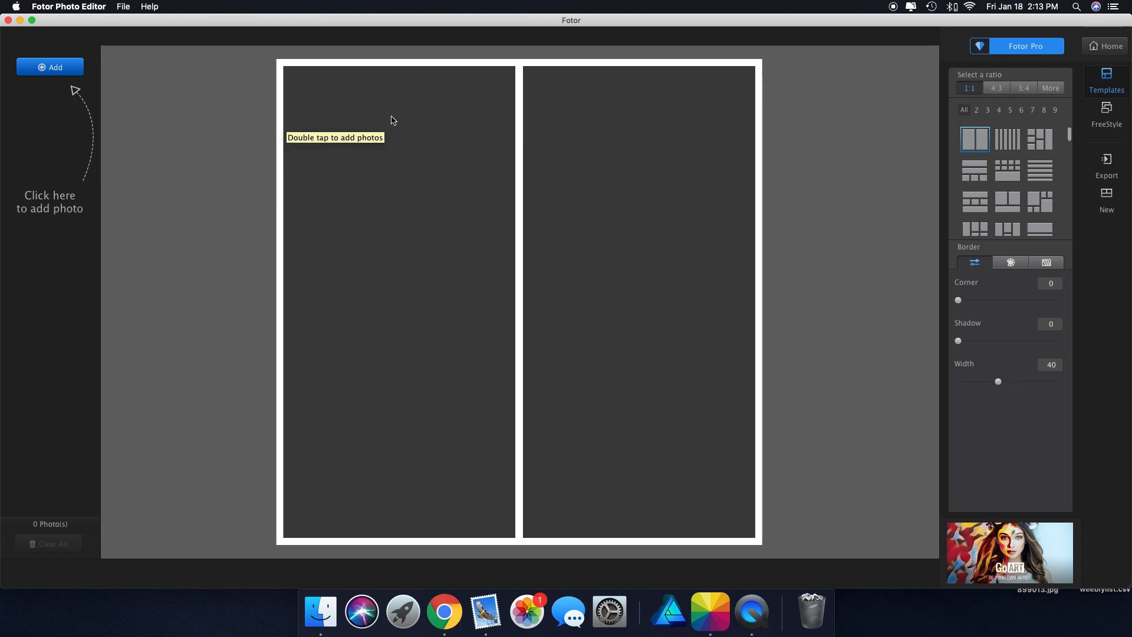
left_click(977, 112)
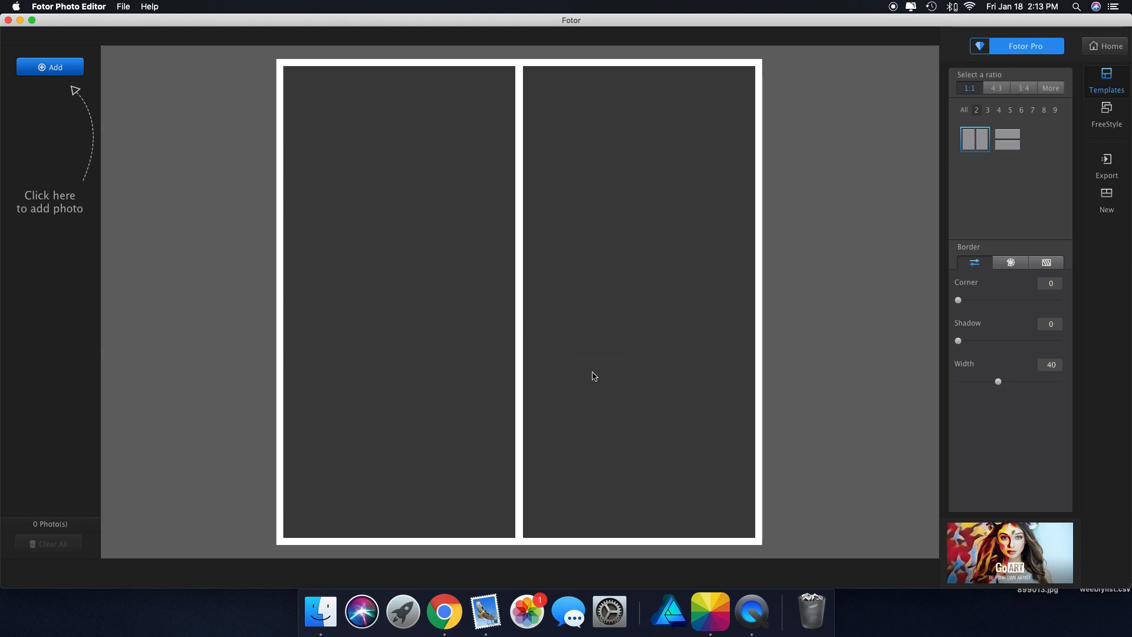
left_click(997, 90)
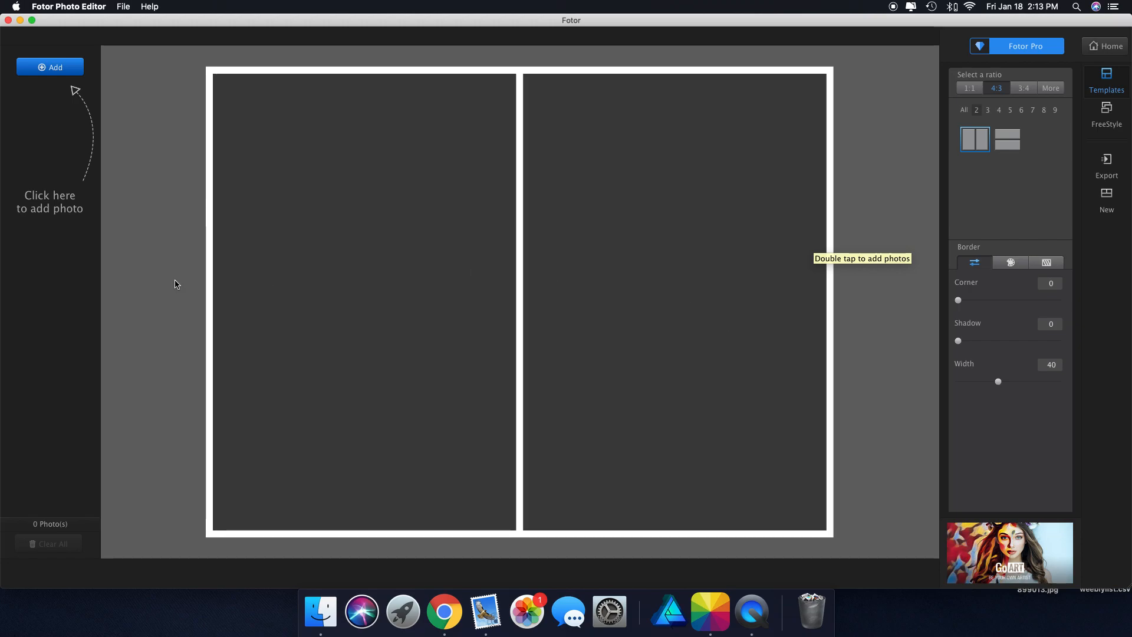
Add 899013_Fotor.jpg and 899013.jpg from the Desktop to the collage's photos
left_click(41, 66)
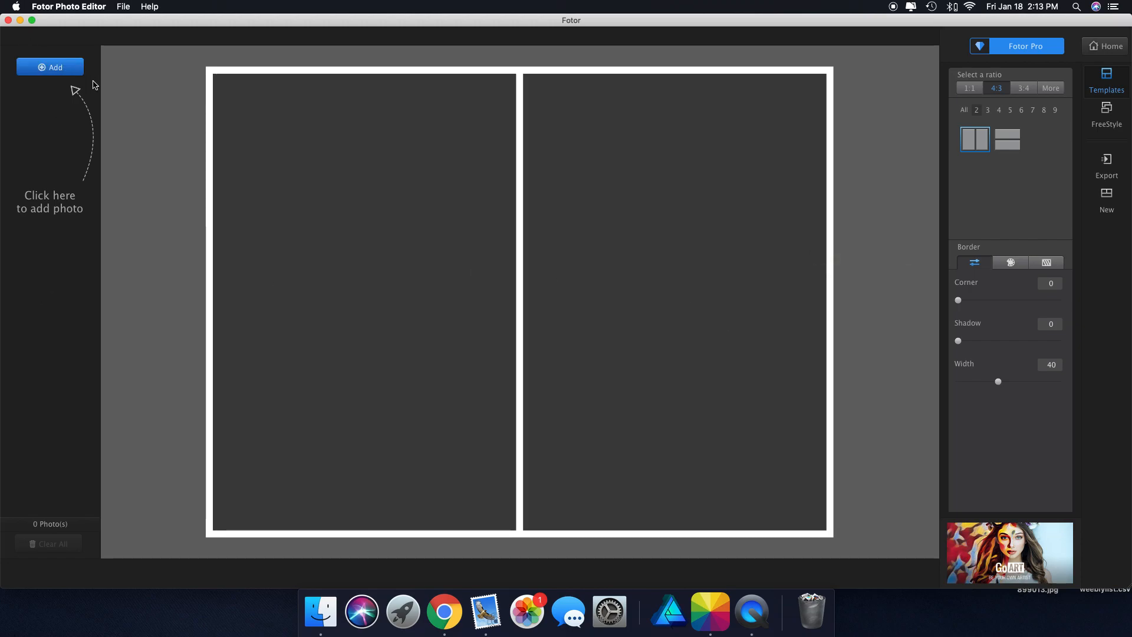
left_click(471, 148)
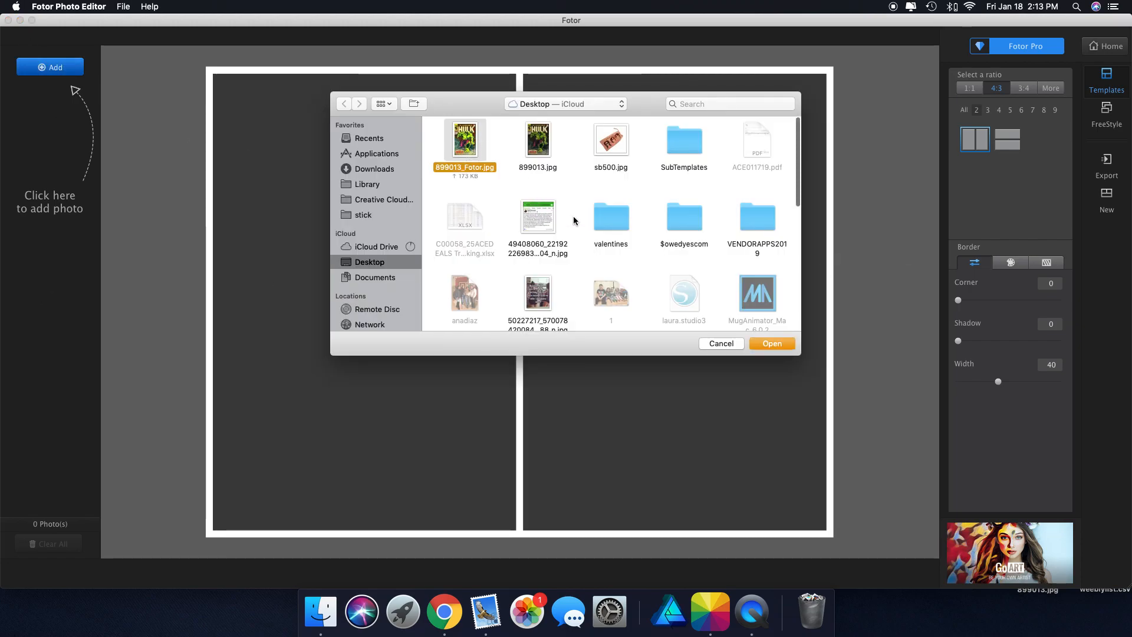
left_click(769, 344)
left_click(61, 68)
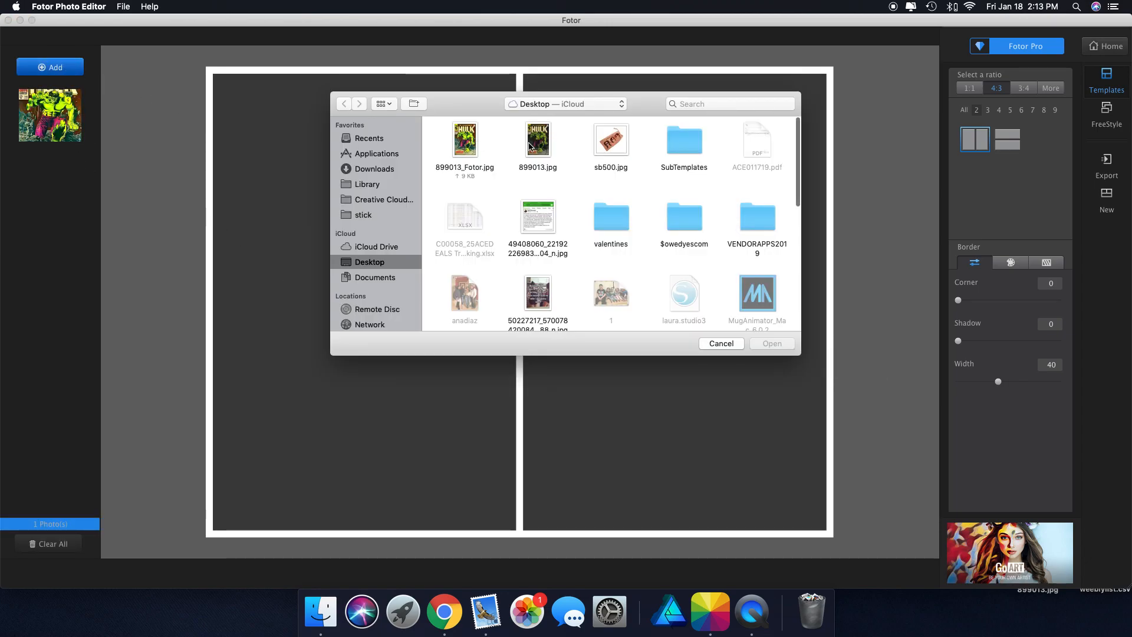
left_click(543, 145)
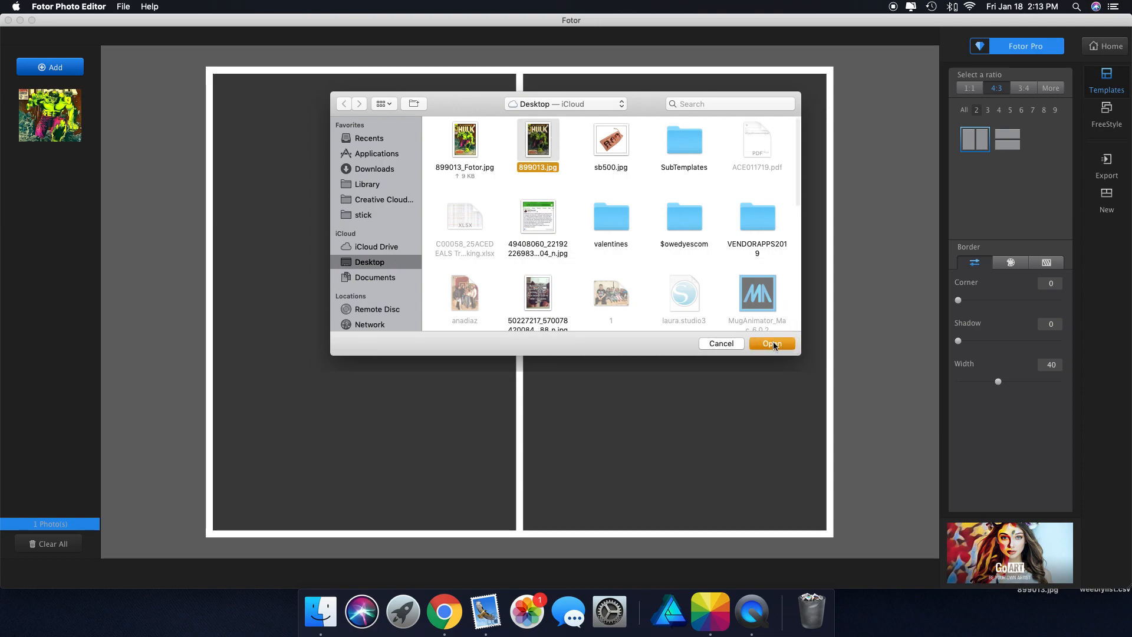
left_click(771, 343)
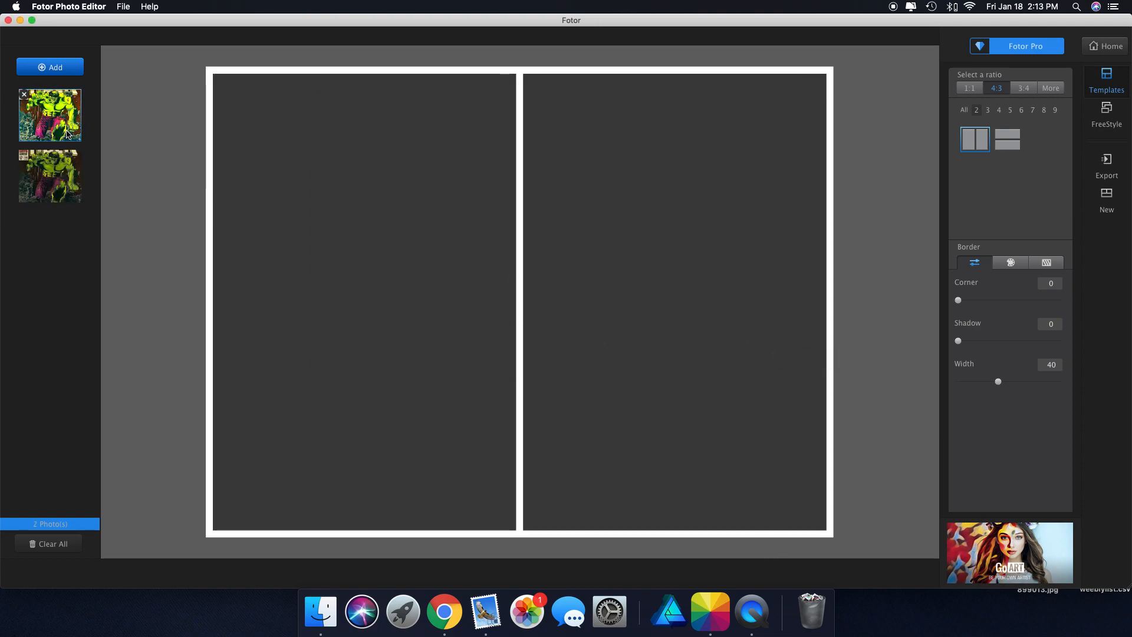
Place the edited cover in the collage's left cell and the original cover in the right cell, deleting the misplaced duplicate
left_click_drag(60, 122, 349, 254)
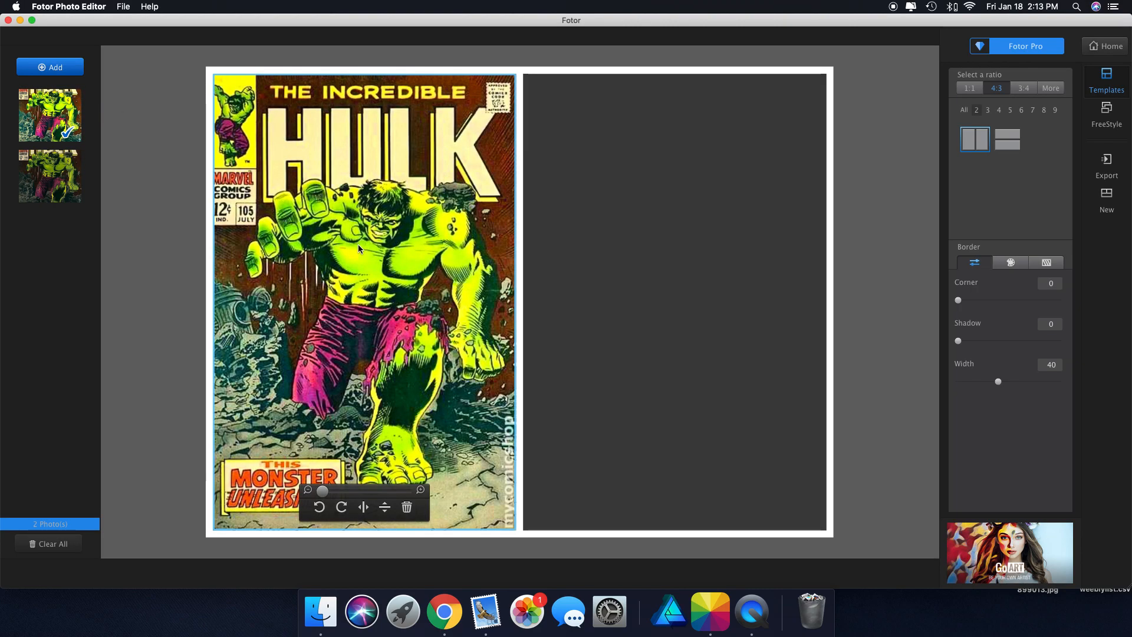
left_click_drag(43, 127, 672, 279)
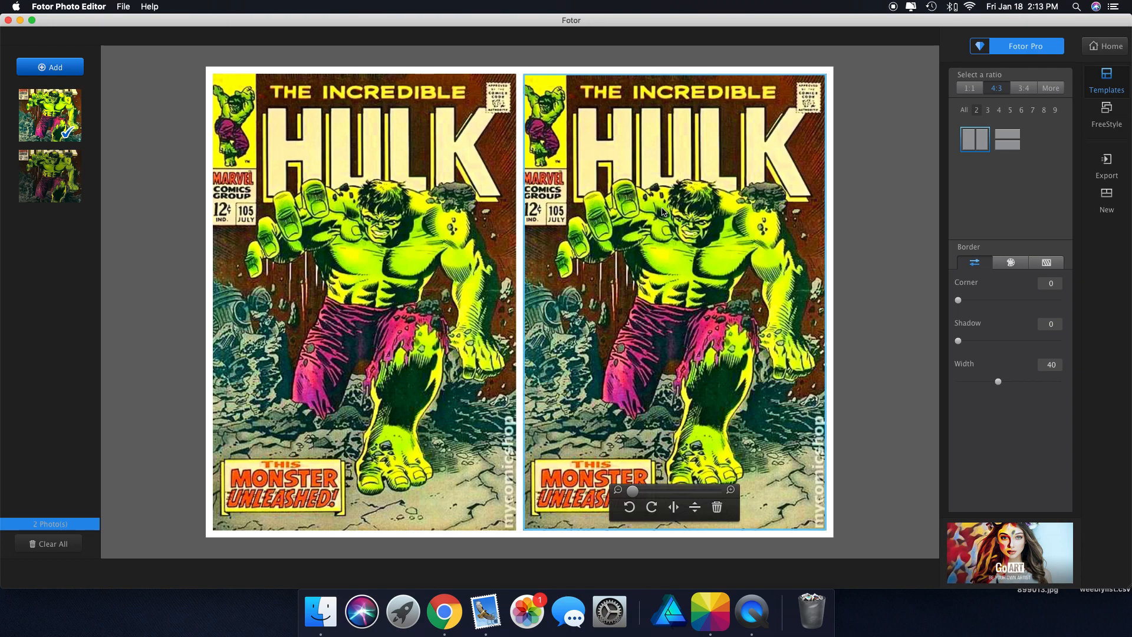
left_click(717, 508)
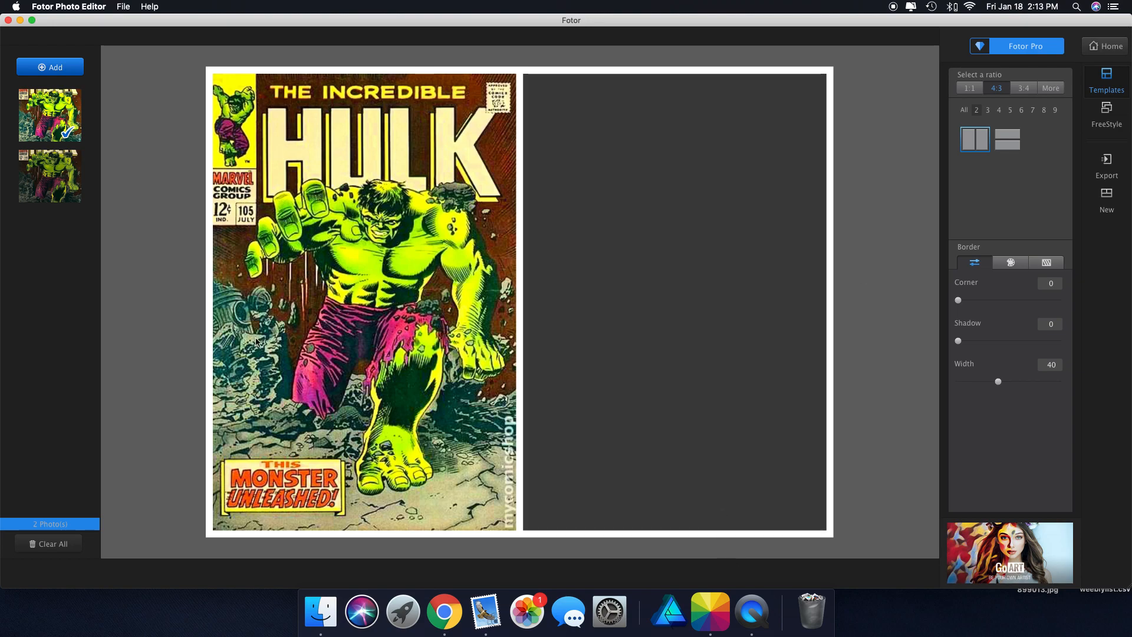
left_click_drag(52, 177, 642, 295)
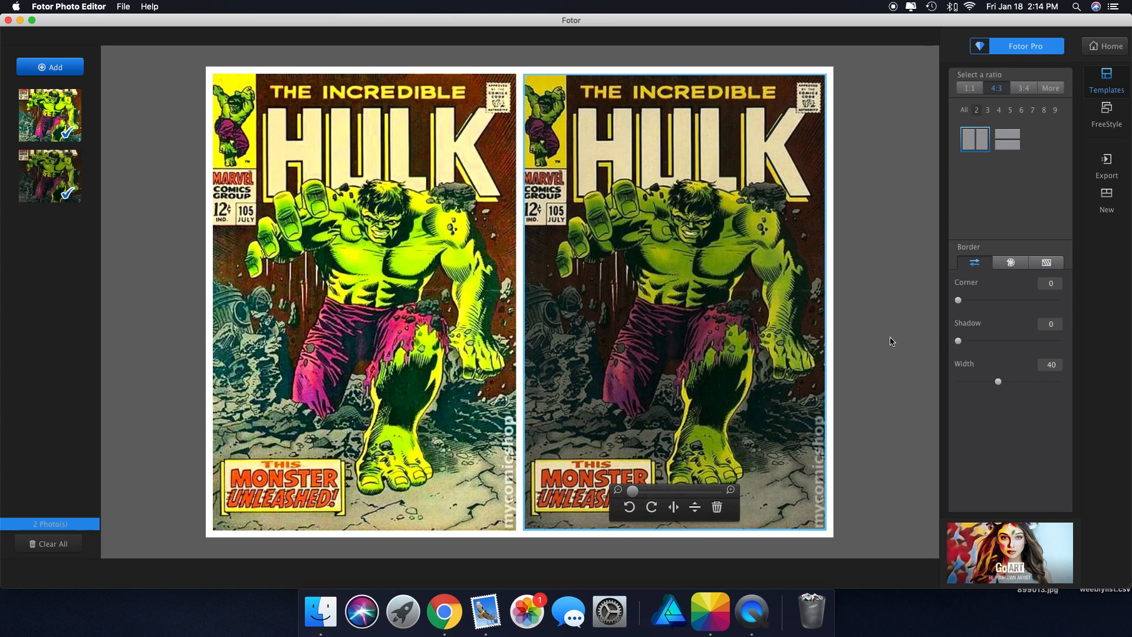
Leave the collage editor, saving the collage as Collage_Fotor.jpg on the Desktop
left_click(1103, 48)
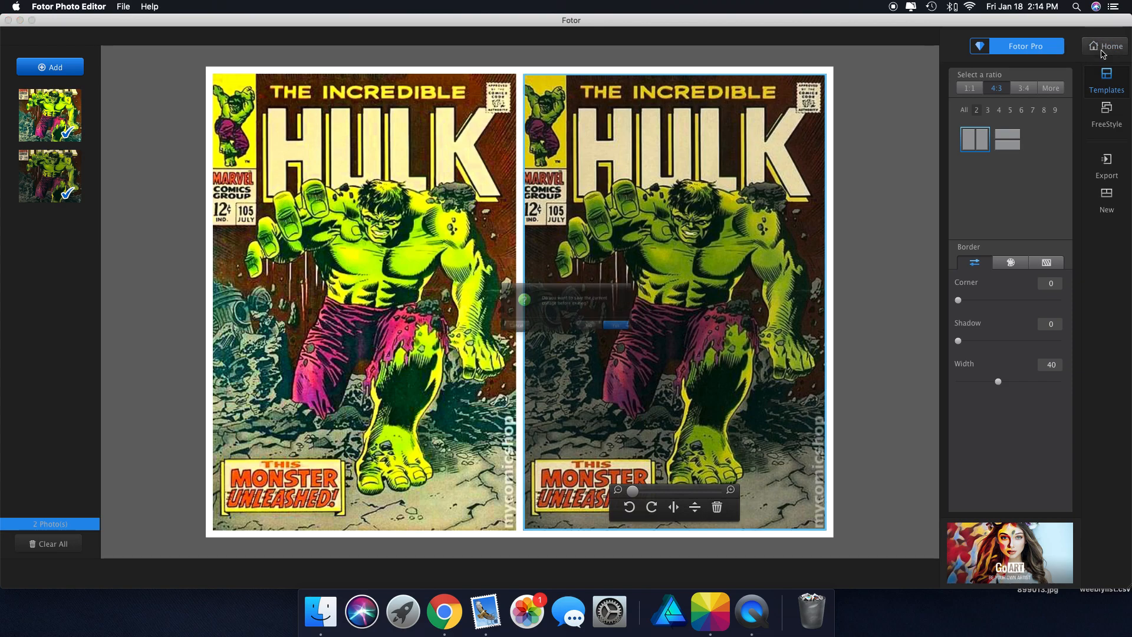
left_click(645, 341)
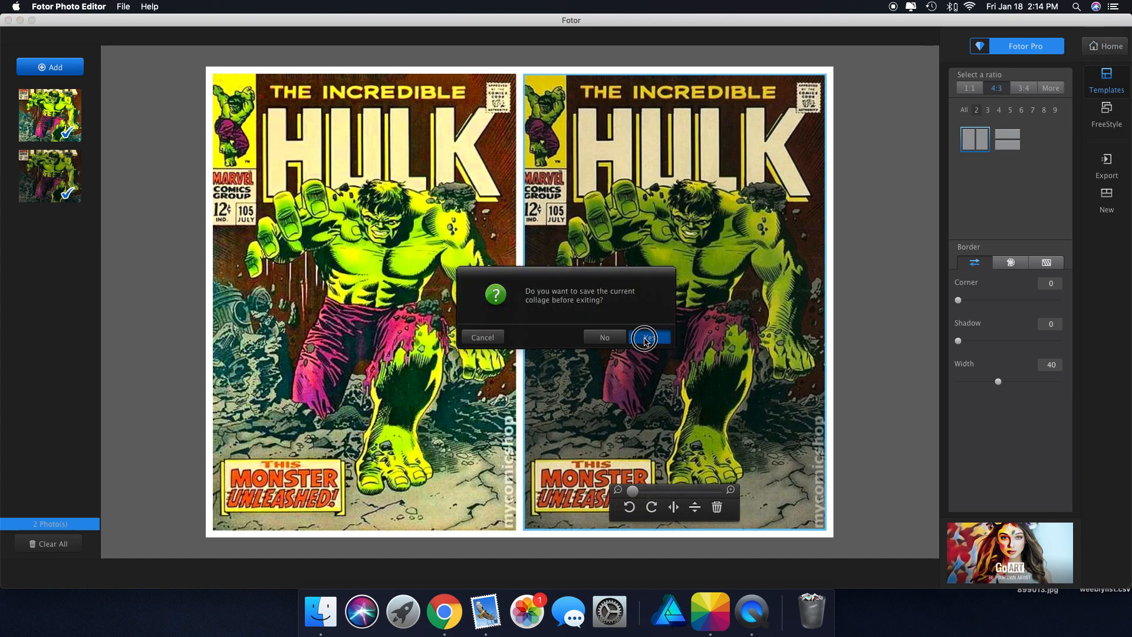
left_click(644, 390)
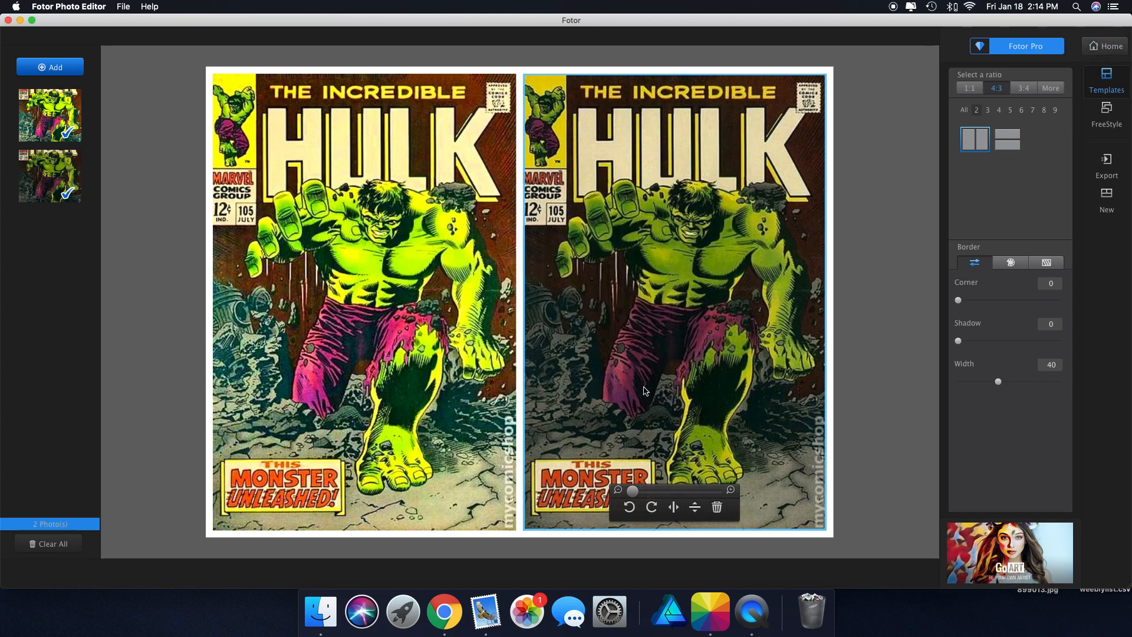
left_click(646, 349)
left_click(568, 341)
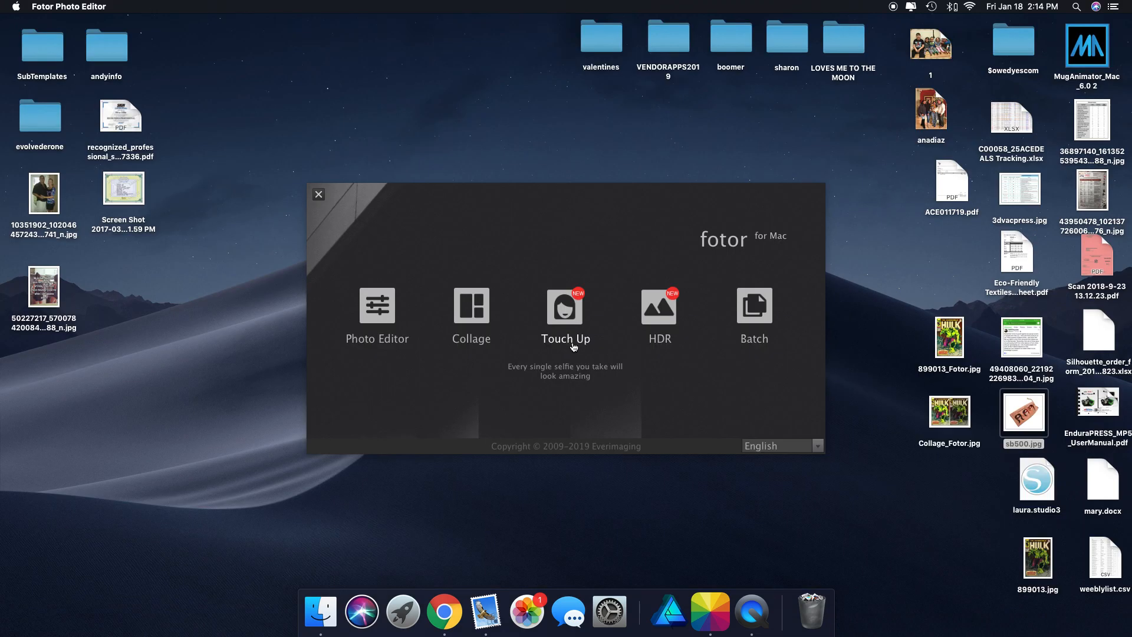
Close Fotor's start window and move 899013_Fotor.jpg and Collage_Fotor.jpg side by side to the middle of the desktop
left_click(316, 192)
left_click_drag(949, 339, 429, 296)
left_click_drag(944, 416, 528, 300)
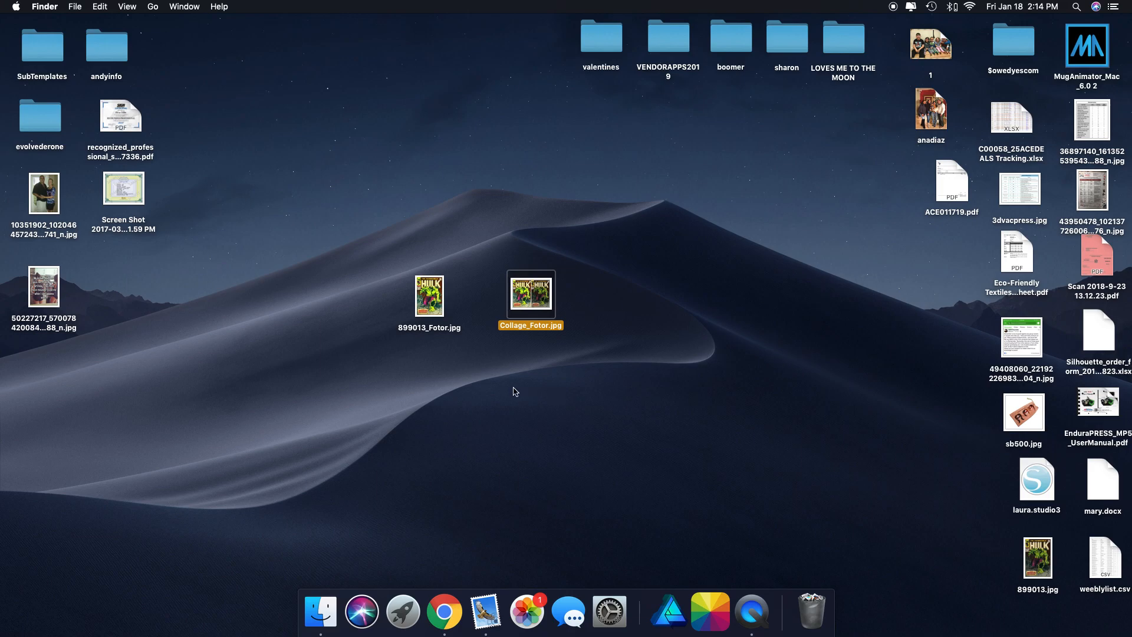